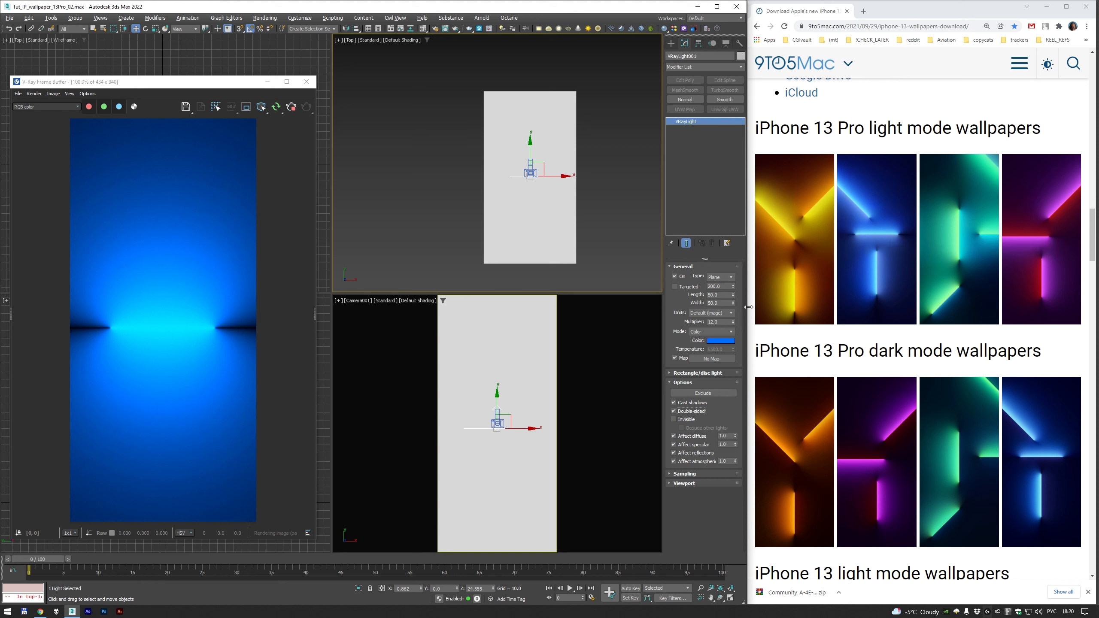
# - Turn off Double-sided for the plane light and clone it as an instance rotated 180 degrees
pyautogui.click(674, 412)
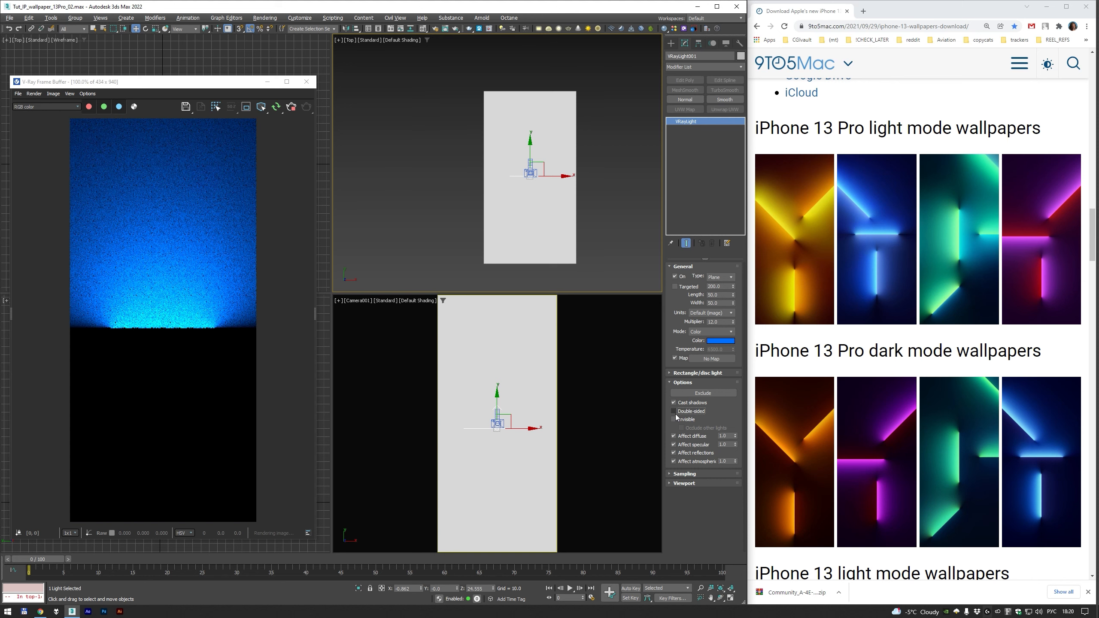
pyautogui.press('e')
pyautogui.keyDown('shift'); pyautogui.moveTo(515, 413); pyautogui.dragTo(584, 413); pyautogui.keyUp('shift')
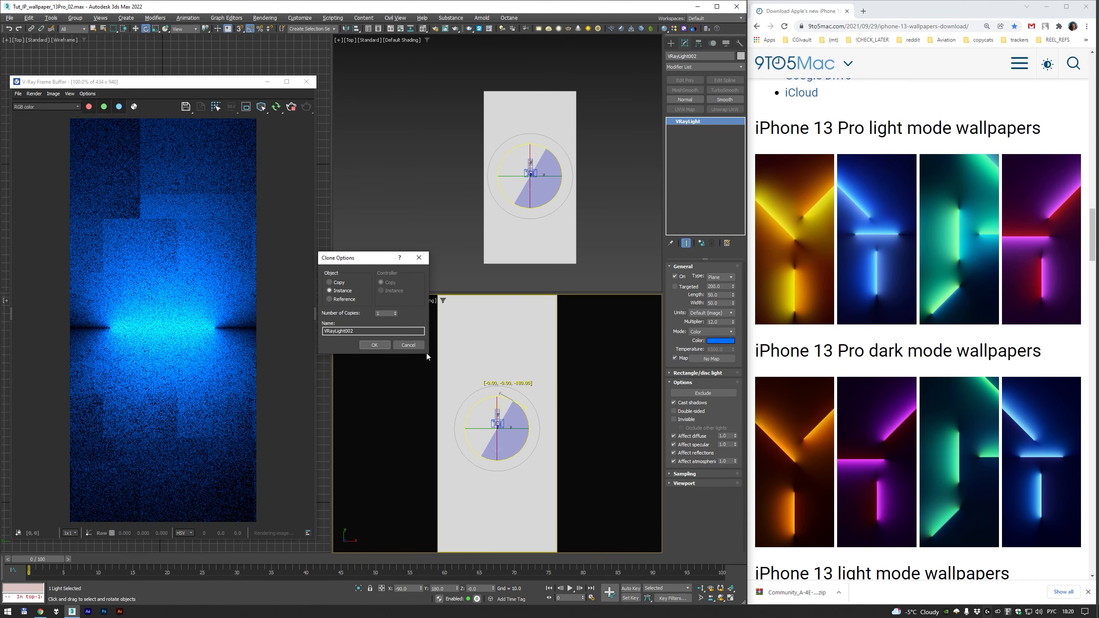
pyautogui.click(389, 344)
# - Offset the rotated light slightly from the original along the Y axis, to about -0.04
pyautogui.keyDown('alt'); pyautogui.moveTo(554, 155); pyautogui.dragTo(536, 196, button='middle'); pyautogui.keyUp('alt')
pyautogui.scroll(3, 537, 196)
pyautogui.press('w')
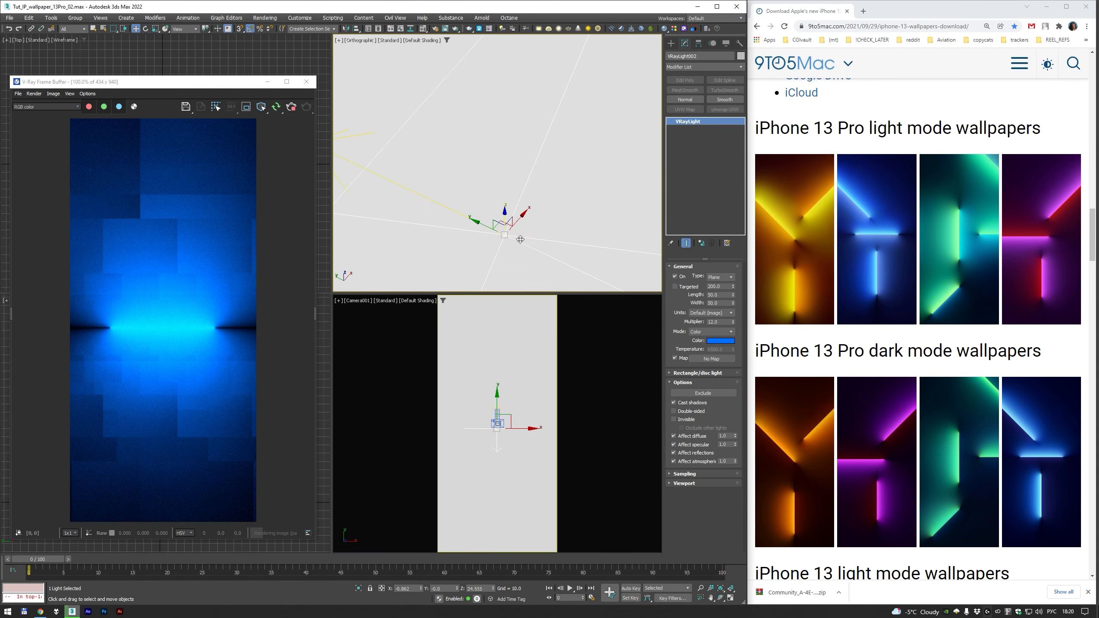
pyautogui.moveTo(490, 226); pyautogui.dragTo(486, 230)
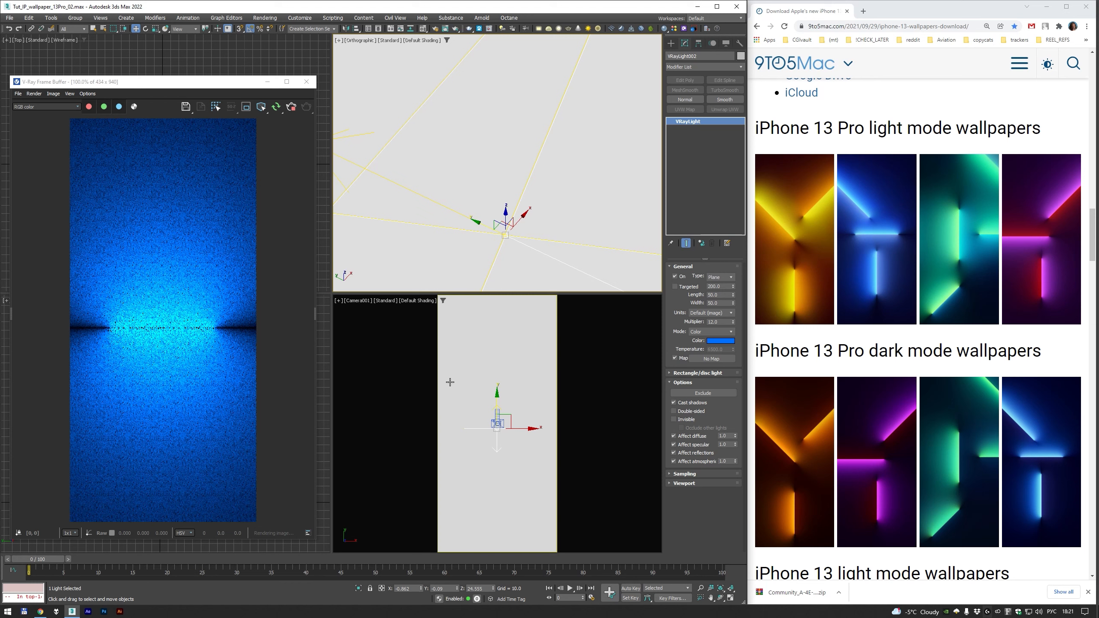
pyautogui.moveTo(403, 232); pyautogui.dragTo(466, 235, button='middle')
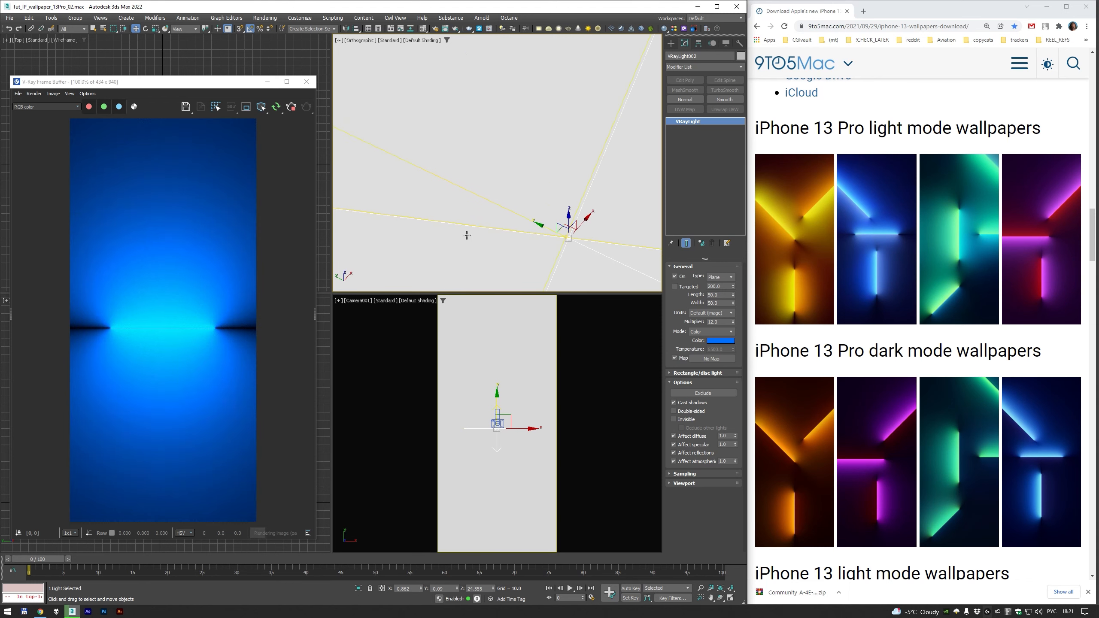
pyautogui.moveTo(552, 229); pyautogui.dragTo(550, 229)
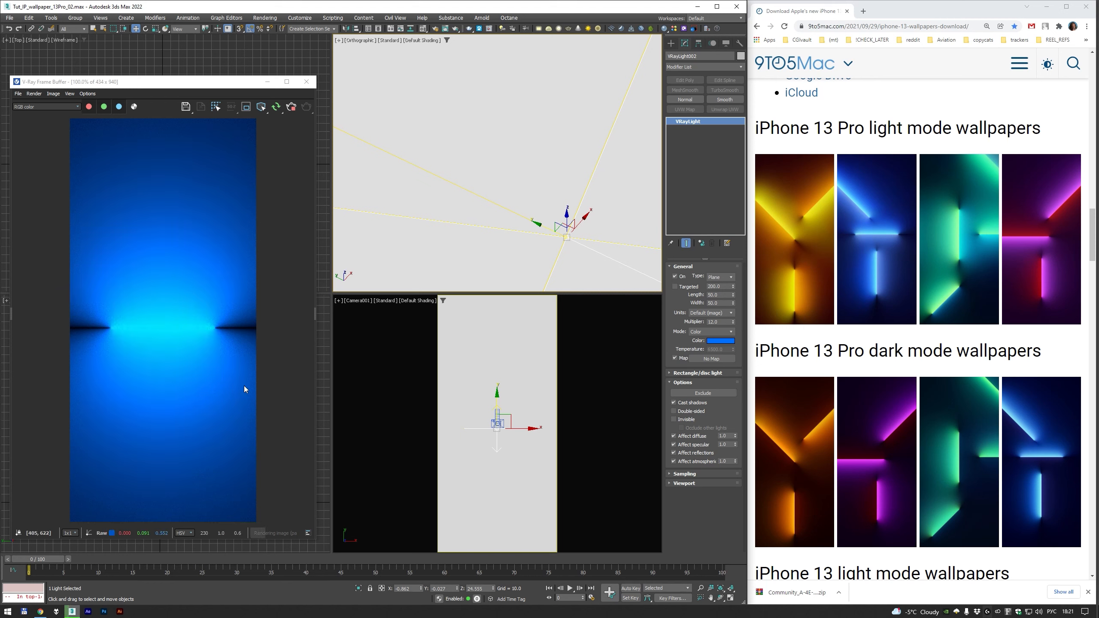
pyautogui.scroll(-3, 477, 242)
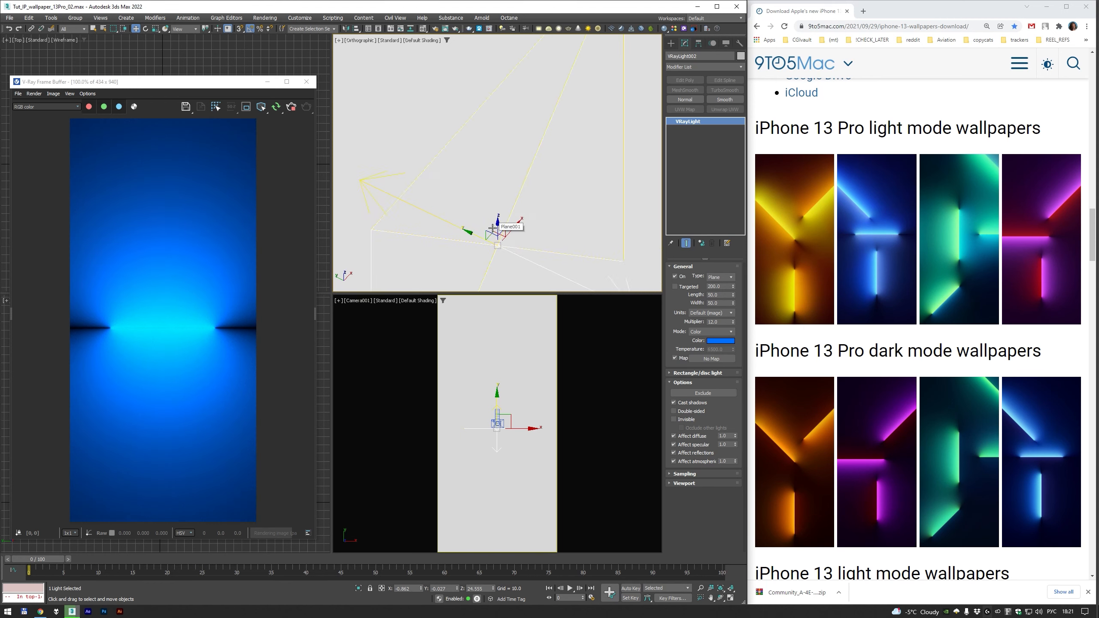
pyautogui.press('f')
pyautogui.keyDown('alt'); pyautogui.moveTo(530, 189); pyautogui.dragTo(587, 211, button='middle'); pyautogui.keyUp('alt')
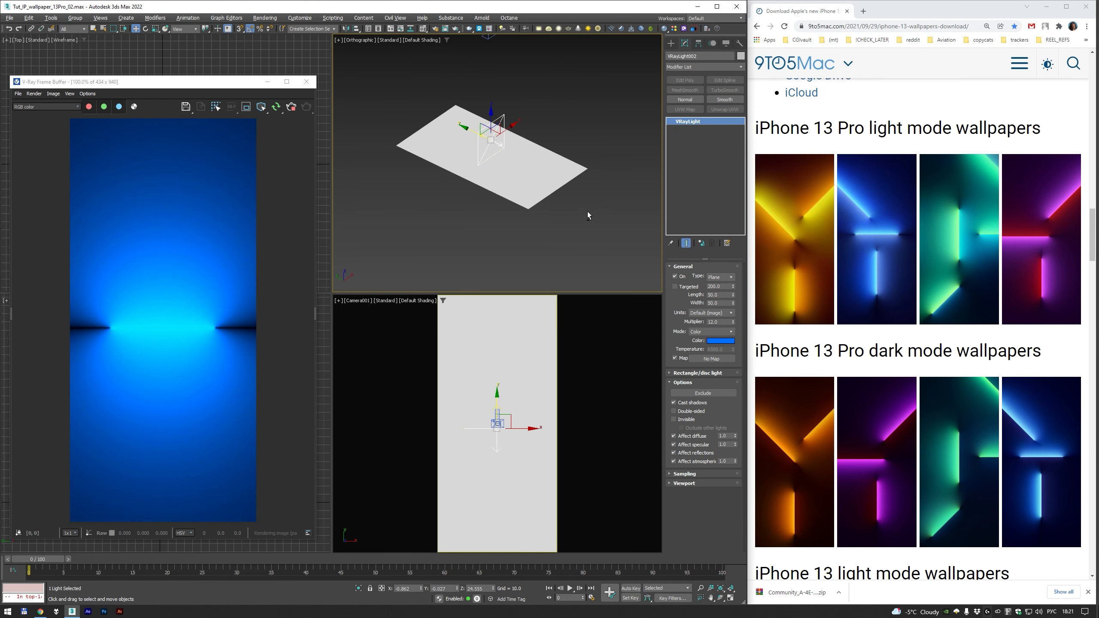
pyautogui.click(721, 342)
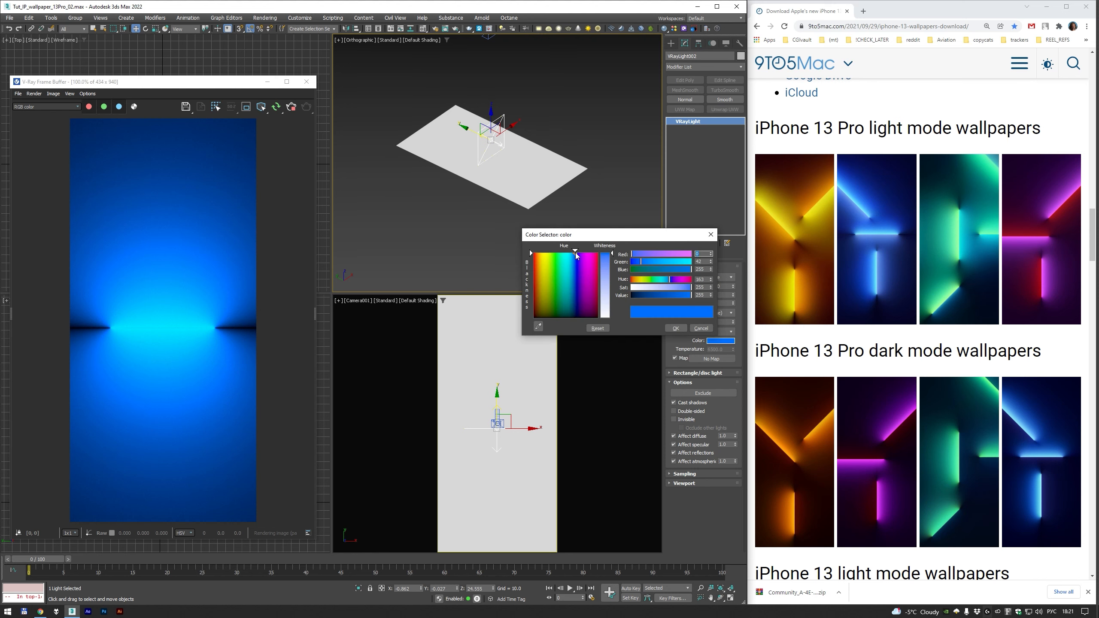
pyautogui.moveTo(577, 256); pyautogui.dragTo(579, 255)
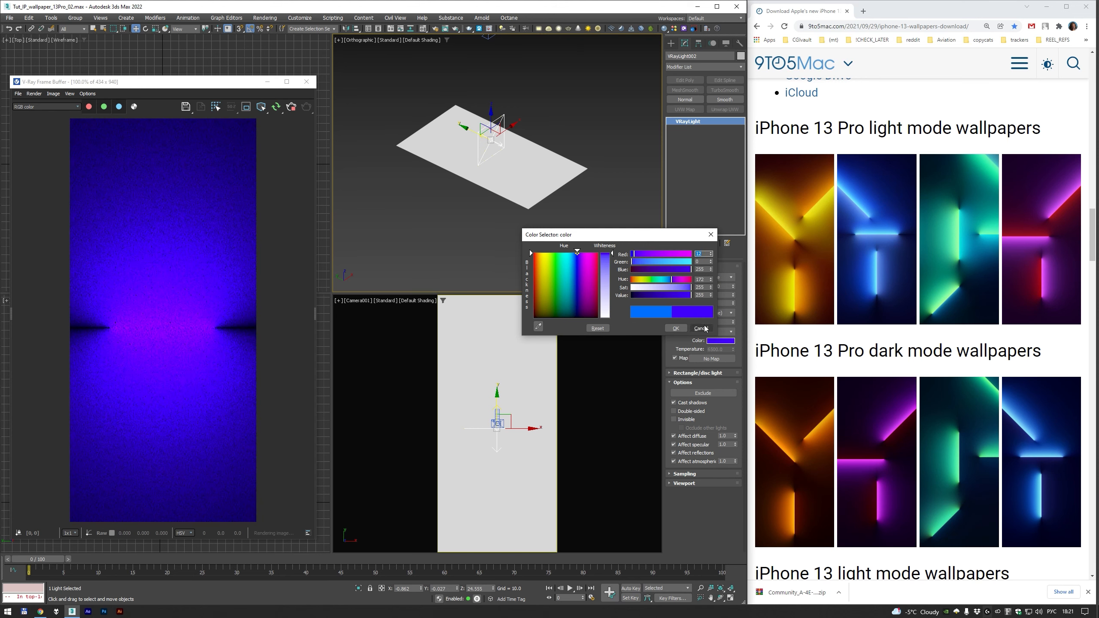
pyautogui.click(703, 328)
# - Make the rotated light unique and set its color to red 10, green 18, blue 255
pyautogui.click(701, 244)
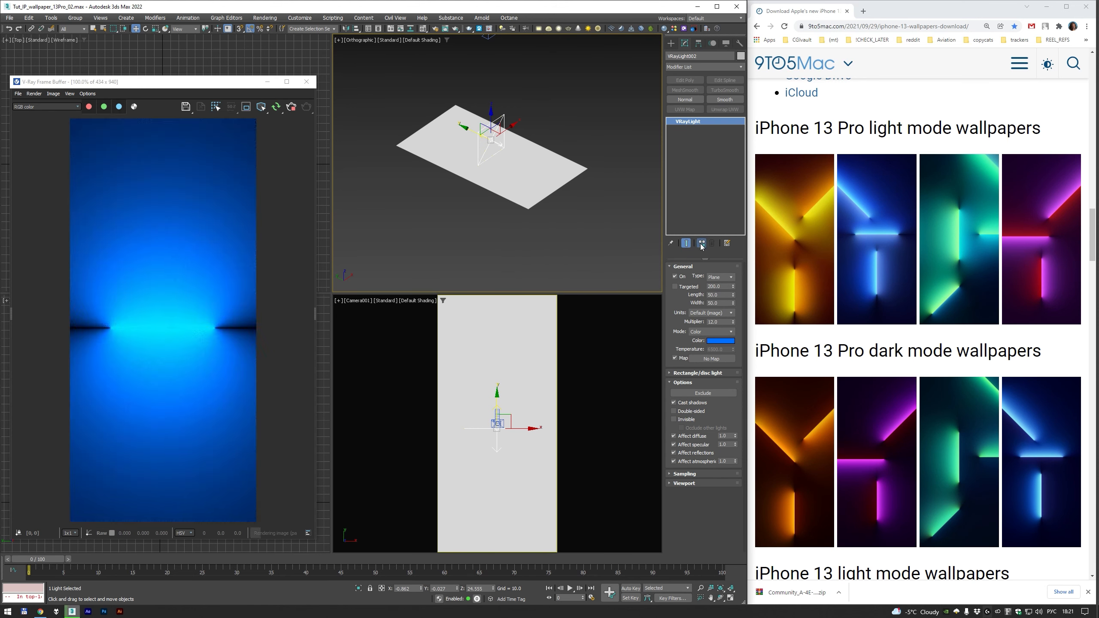
pyautogui.click(719, 340)
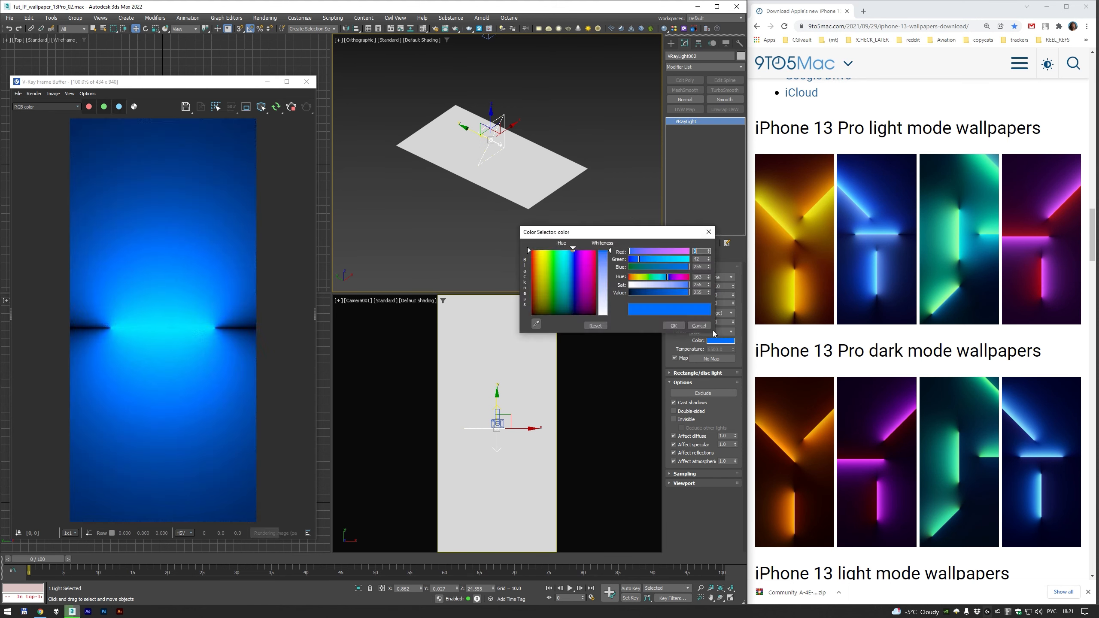
pyautogui.moveTo(573, 250); pyautogui.dragTo(573, 251)
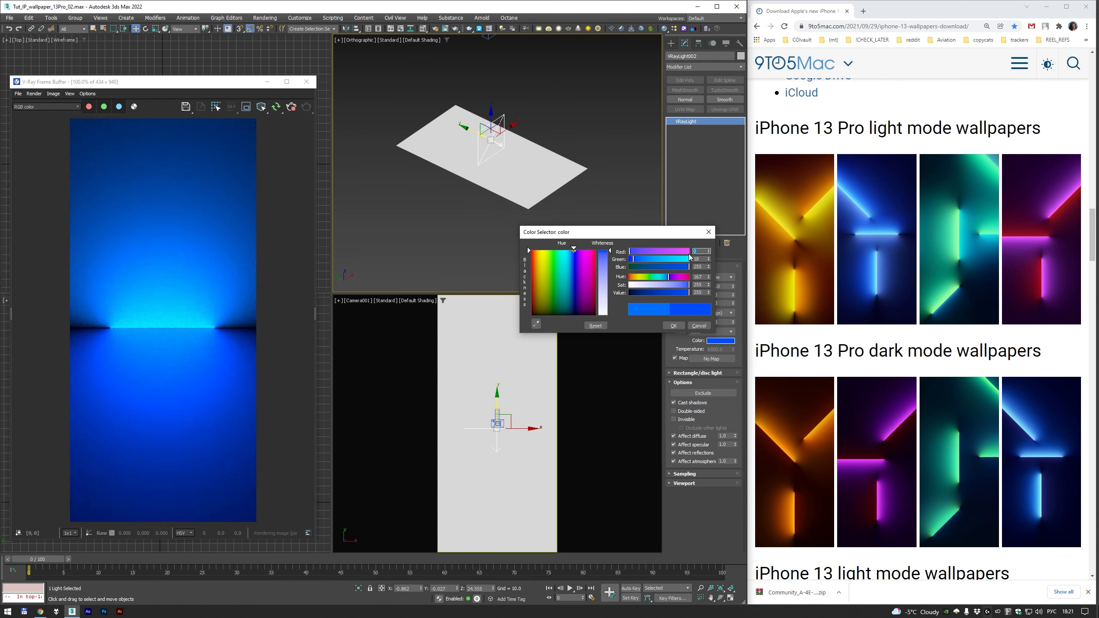
pyautogui.click(708, 251)
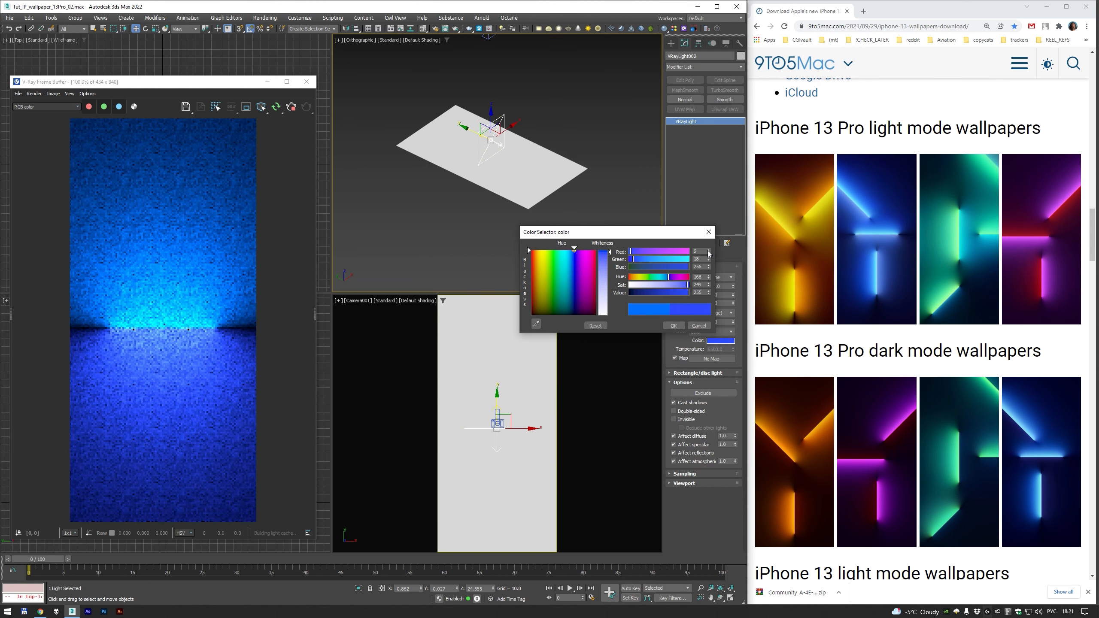
pyautogui.click(708, 251)
pyautogui.click(708, 250)
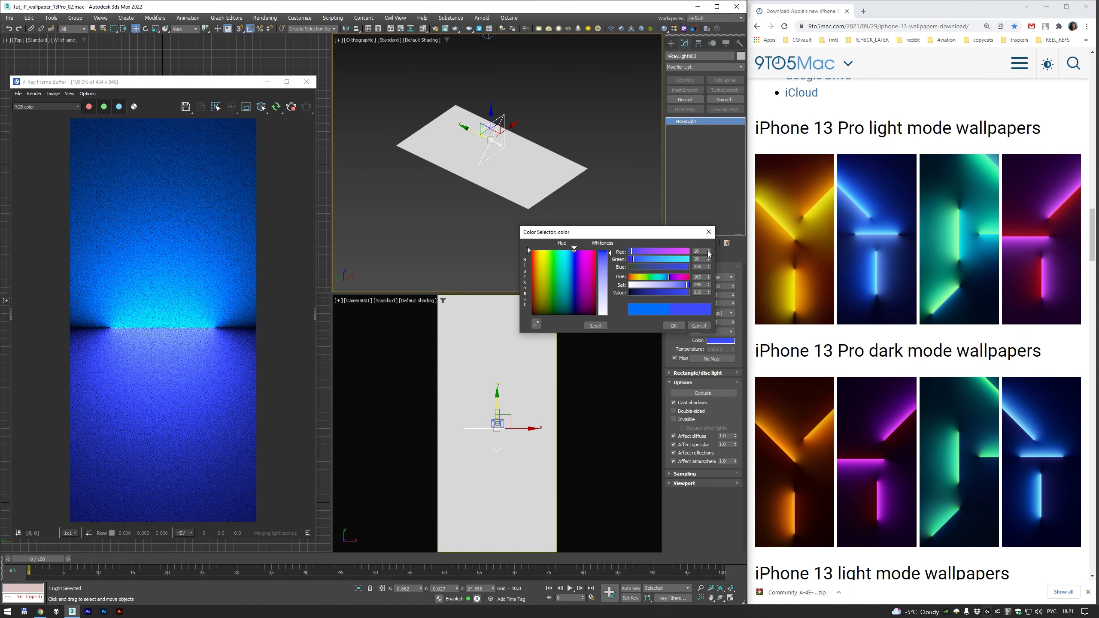
pyautogui.click(674, 326)
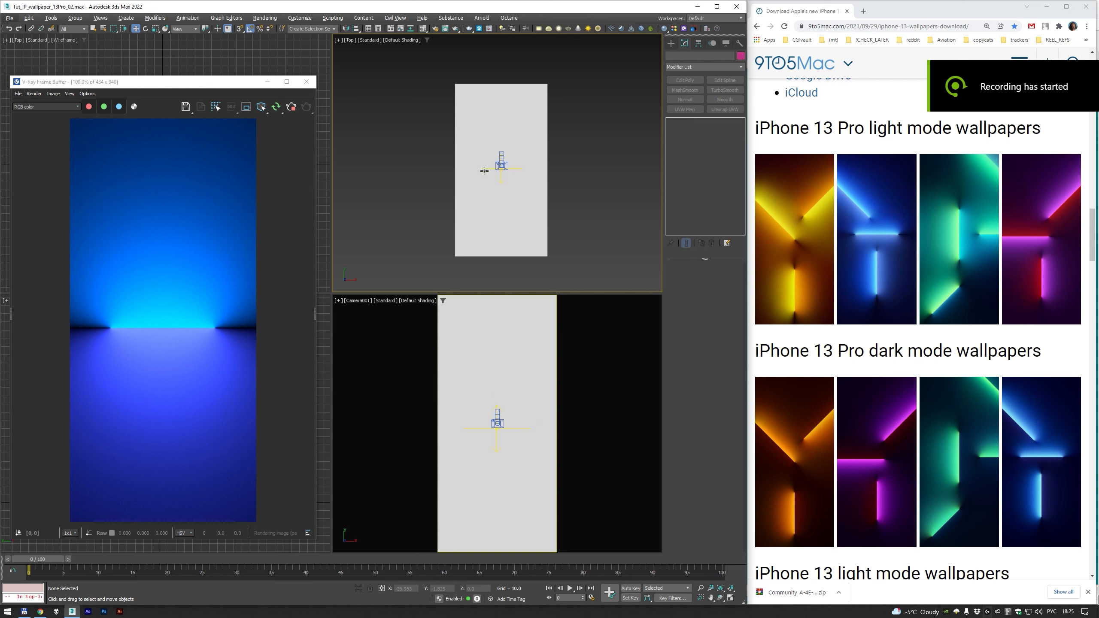
# - Hide the camera that overlaps the lights
pyautogui.click(502, 162)
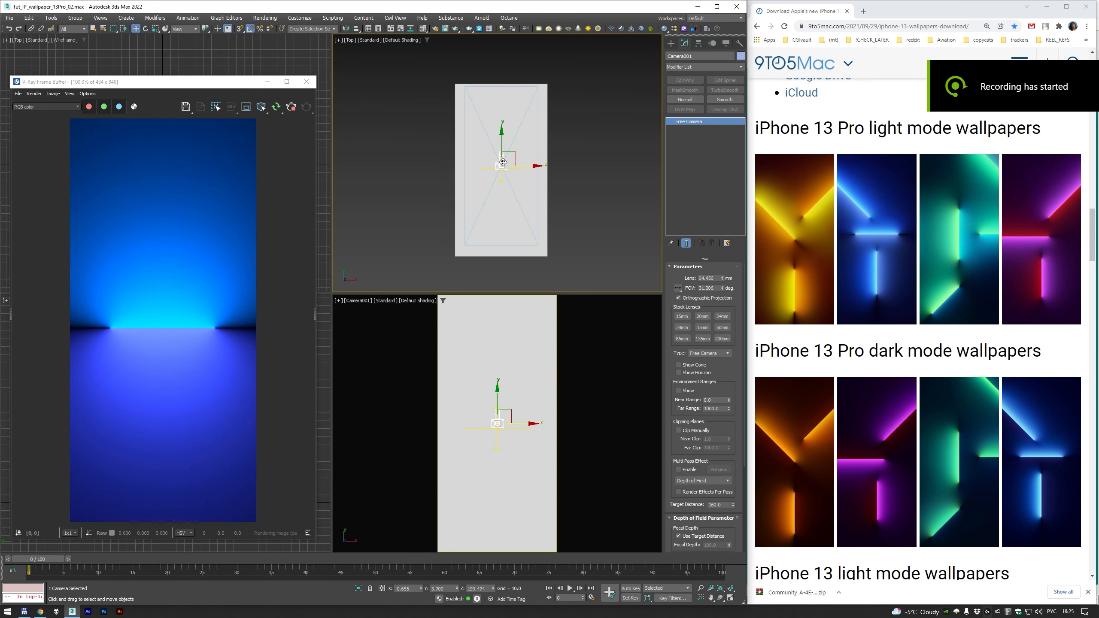
pyautogui.click(553, 151)
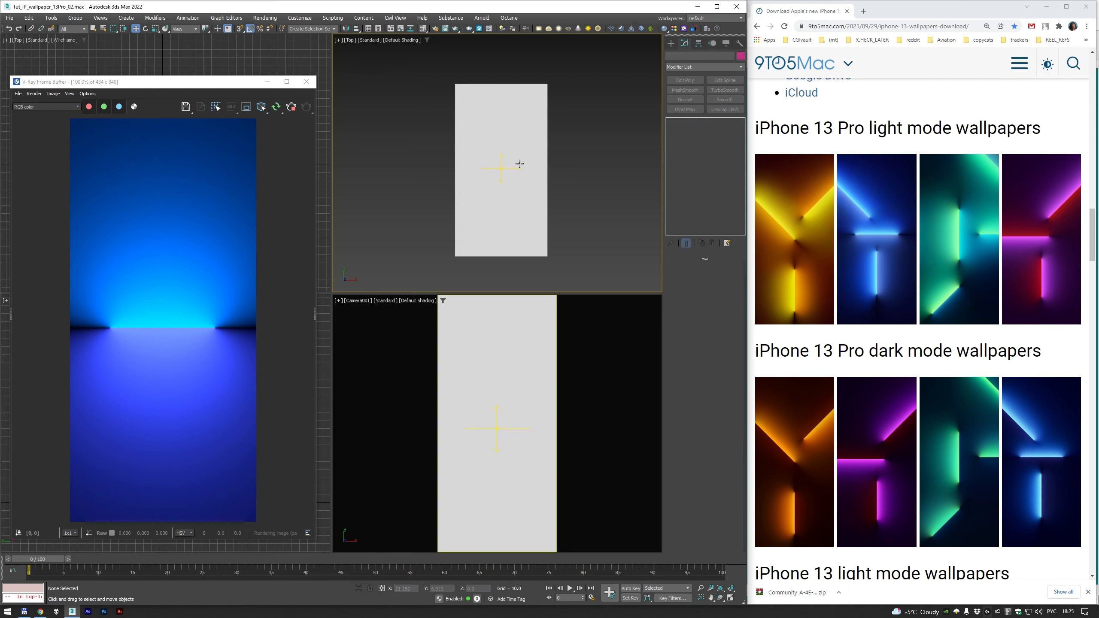
# - Clone both plane lights together as instances higher up the plane and rotate the copies by -45 degrees
pyautogui.moveTo(497, 178); pyautogui.dragTo(498, 179)
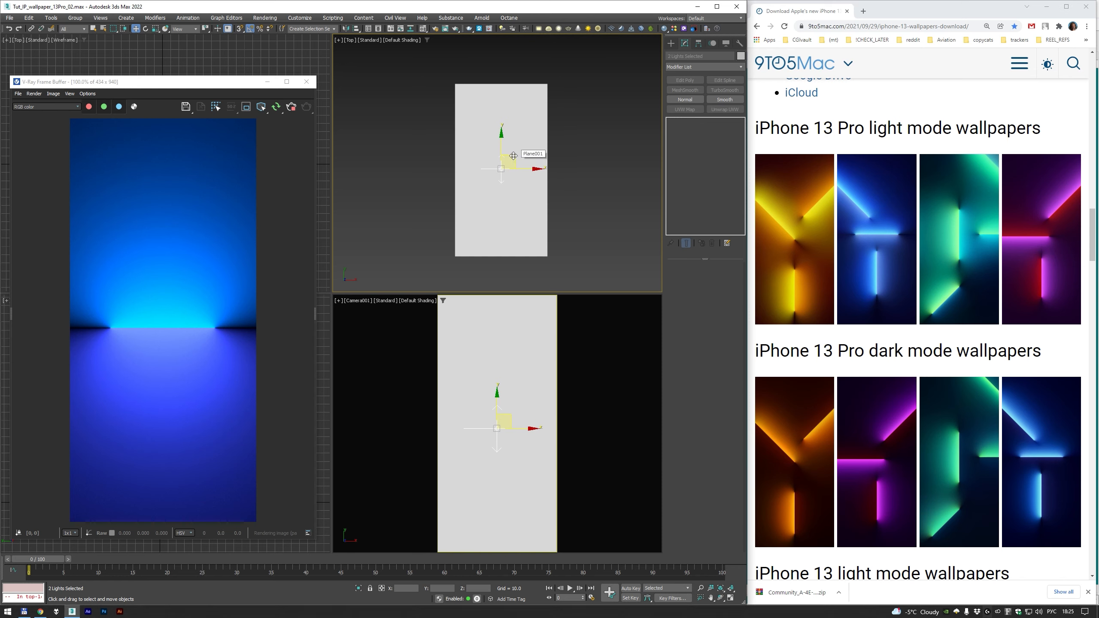
pyautogui.keyDown('shift'); pyautogui.moveTo(499, 171); pyautogui.dragTo(498, 102); pyautogui.keyUp('shift')
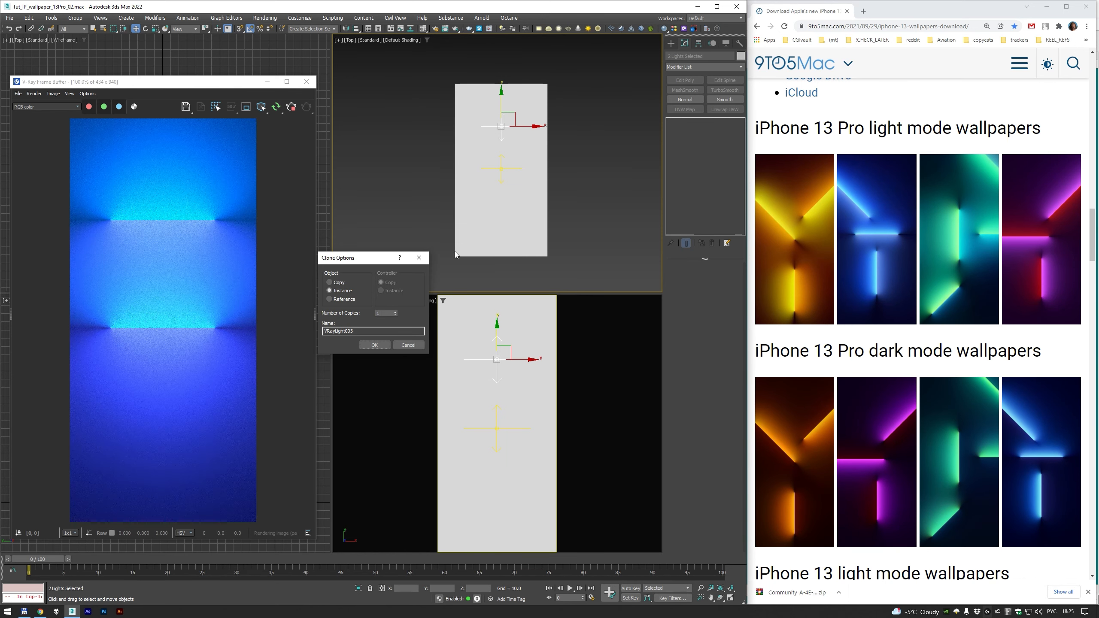
pyautogui.click(382, 345)
pyautogui.press('e')
pyautogui.moveTo(517, 98)
pyautogui.mouseDown()
pyautogui.moveTo(538, 115)
pyautogui.moveTo(534, 107)
pyautogui.mouseUp()
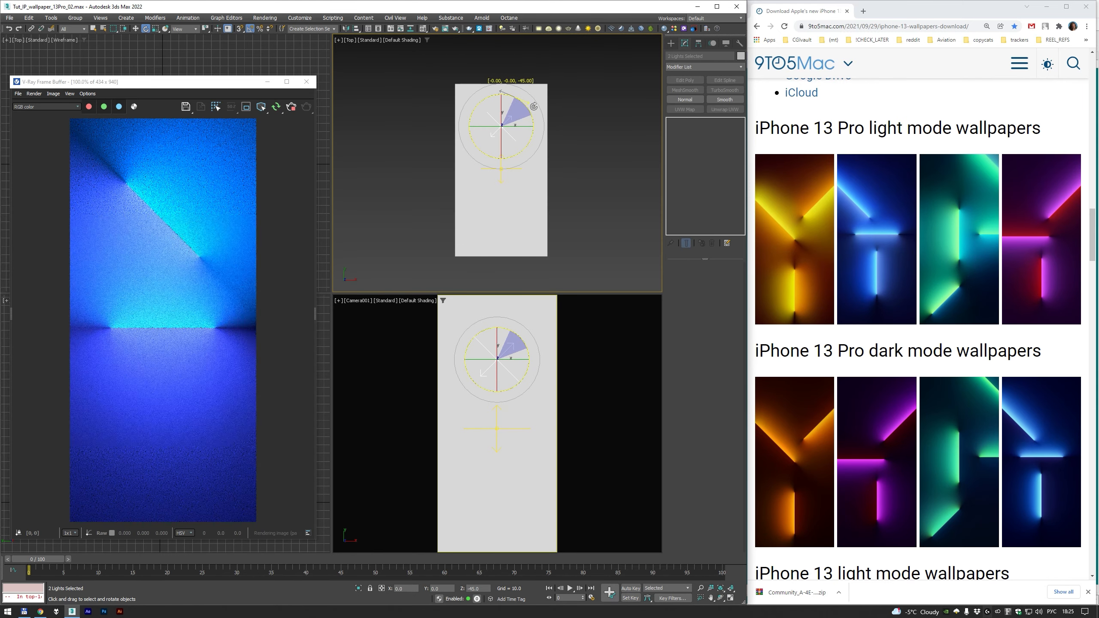
# - Clone the diagonal light pair as instances near the plane's lower end, rotate the copies another -45 degrees and center them below the horizontal pair
pyautogui.press('w')
pyautogui.moveTo(517, 114)
pyautogui.mouseDown()
pyautogui.moveTo(501, 124)
pyautogui.moveTo(512, 198)
pyautogui.moveTo(536, 192)
pyautogui.mouseUp()
pyautogui.click(385, 345)
pyautogui.press('e')
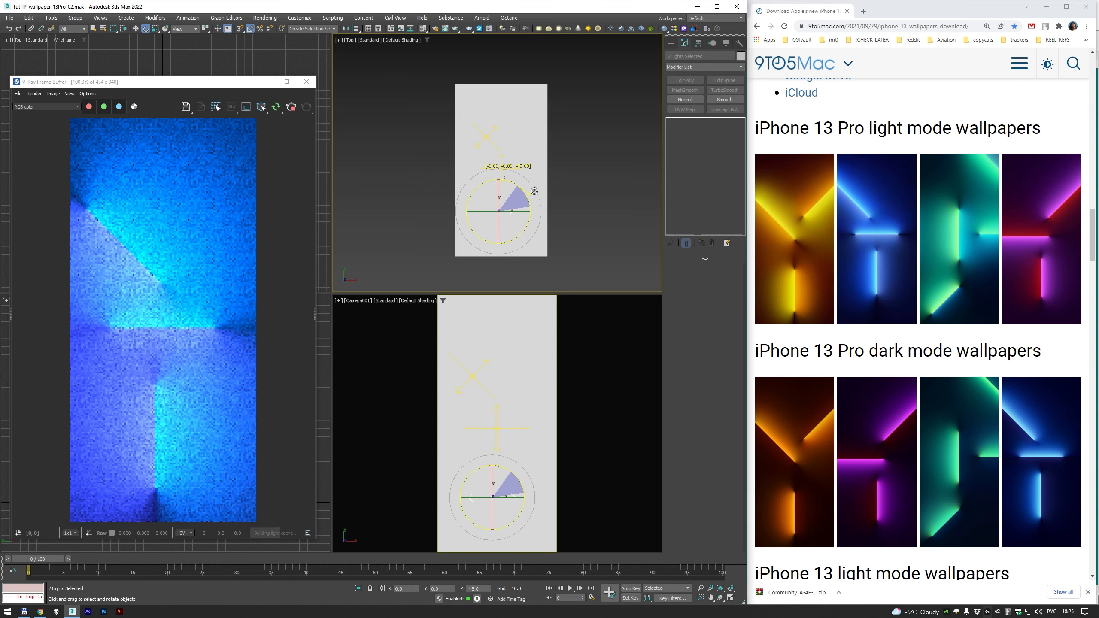
pyautogui.press('w')
pyautogui.moveTo(521, 211); pyautogui.dragTo(527, 211)
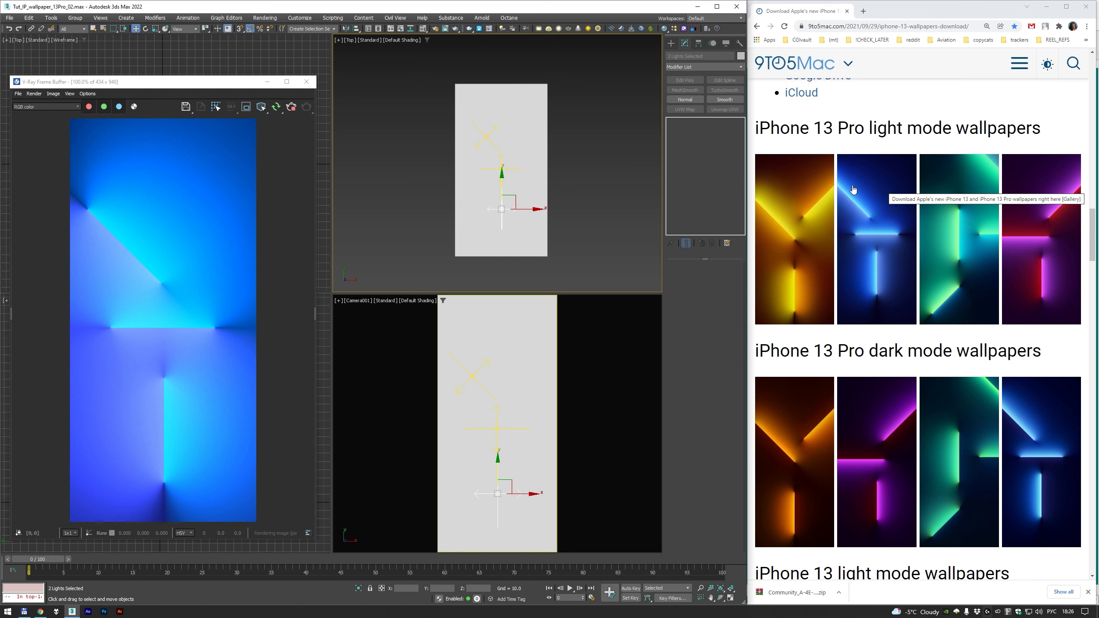
# - Try a multiplier of 5 on the blue light of the diagonal pair, ending with a multiplier of 2
pyautogui.click(553, 161)
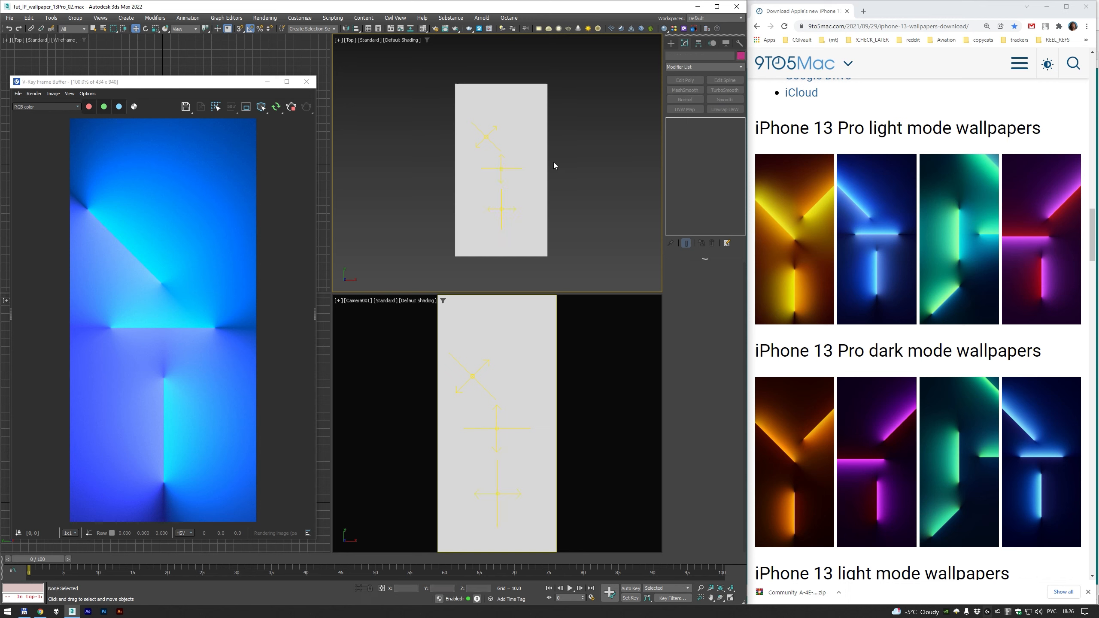
pyautogui.click(494, 129)
pyautogui.doubleClick(716, 322)
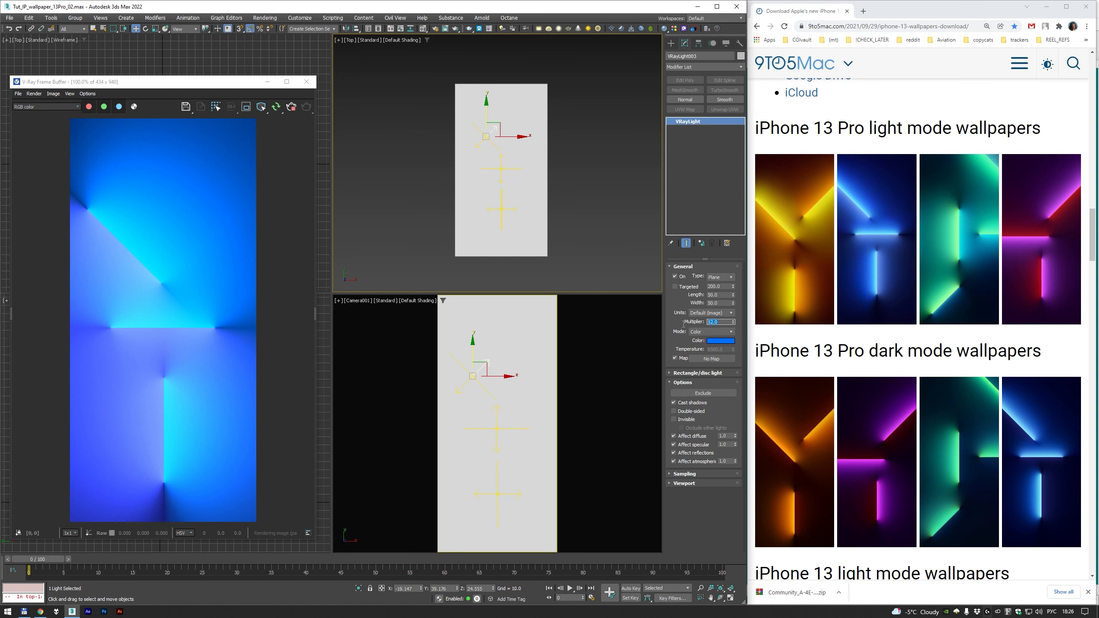
pyautogui.write('5')
pyautogui.press('Return')
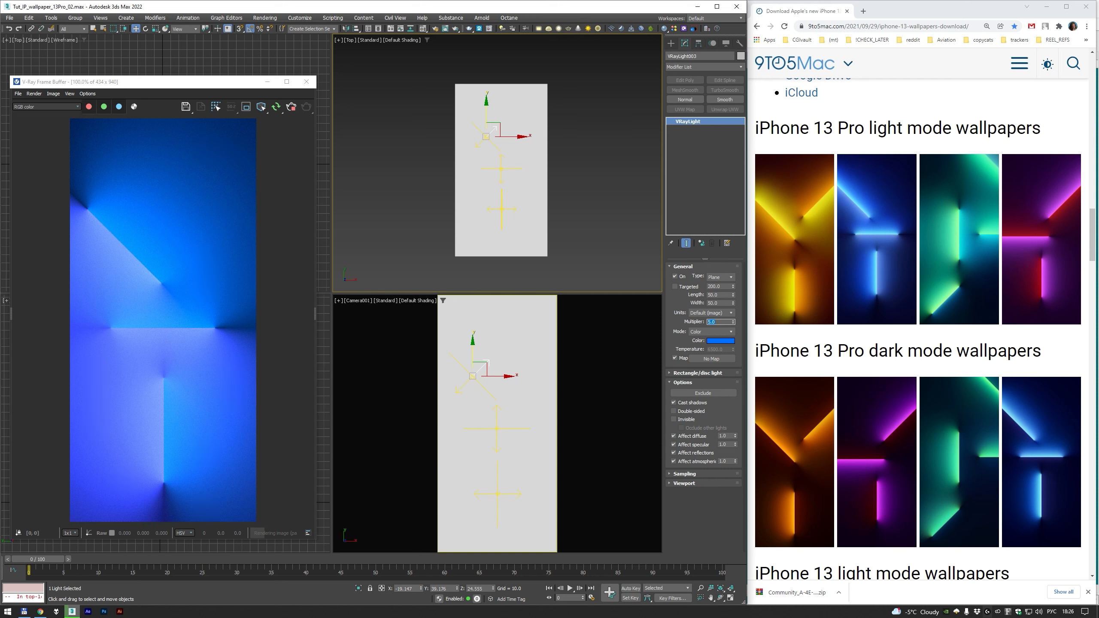
pyautogui.write('2')
pyautogui.press('Return')
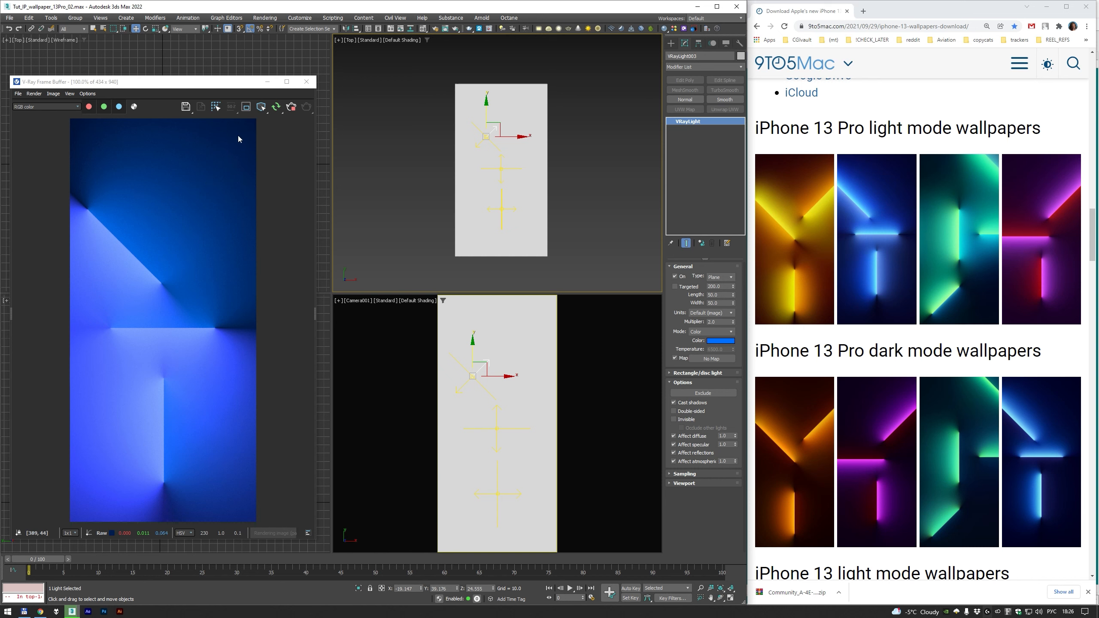
# - Raise the selected light's multiplier to 6
pyautogui.click(716, 322)
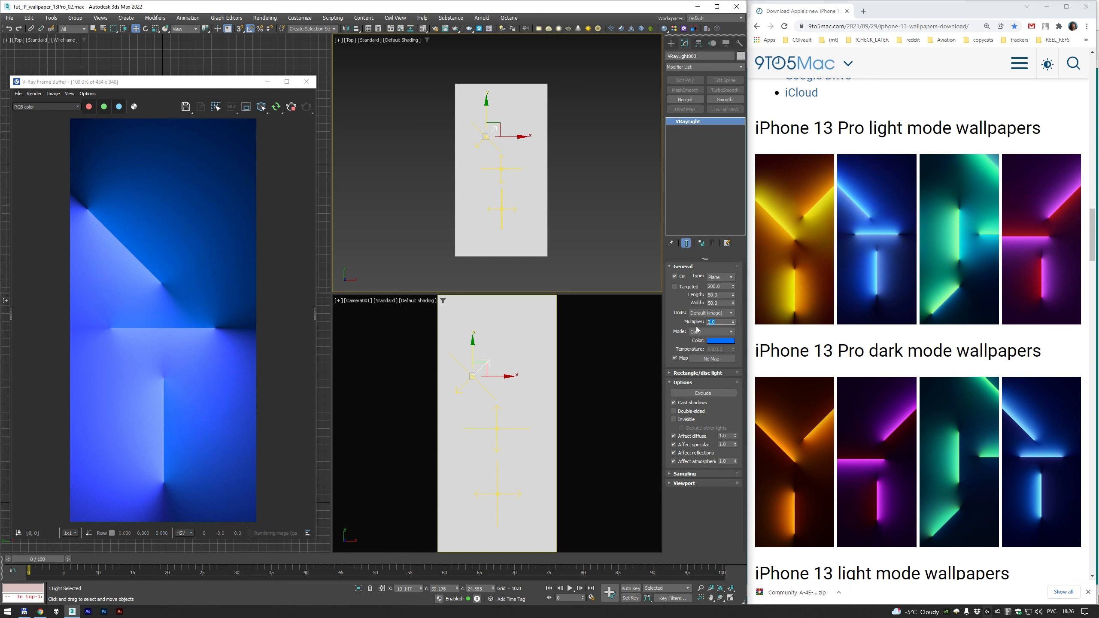
pyautogui.write('6')
pyautogui.press('Return')
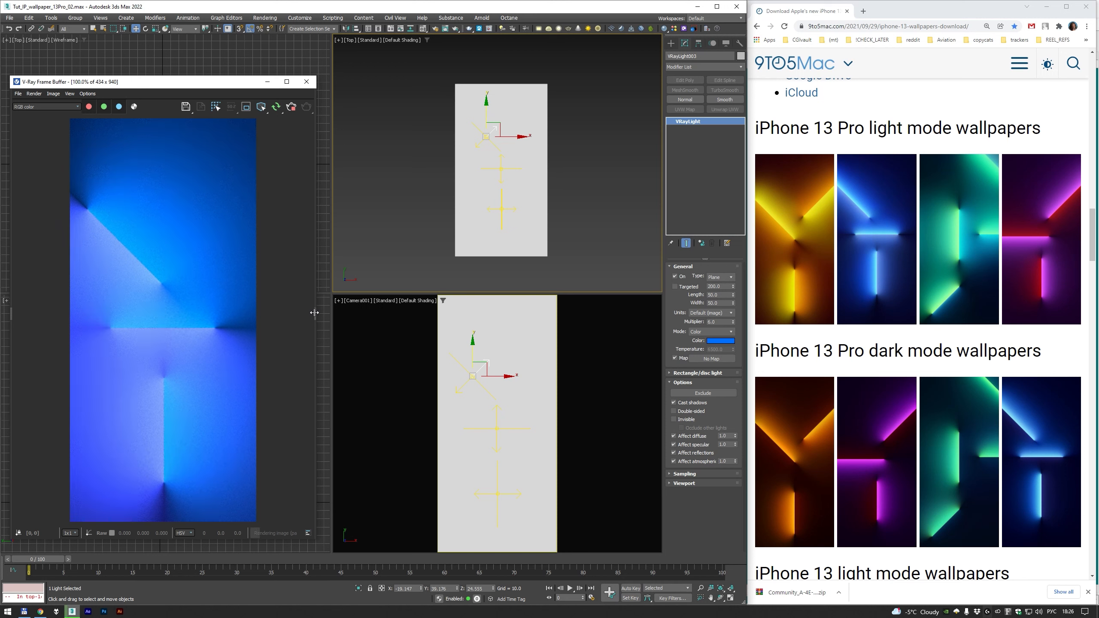
# - Reveal the frame buffer's correction layers and enable the Filmic tonemap layer
pyautogui.moveTo(314, 312); pyautogui.dragTo(204, 311)
pyautogui.click(246, 139)
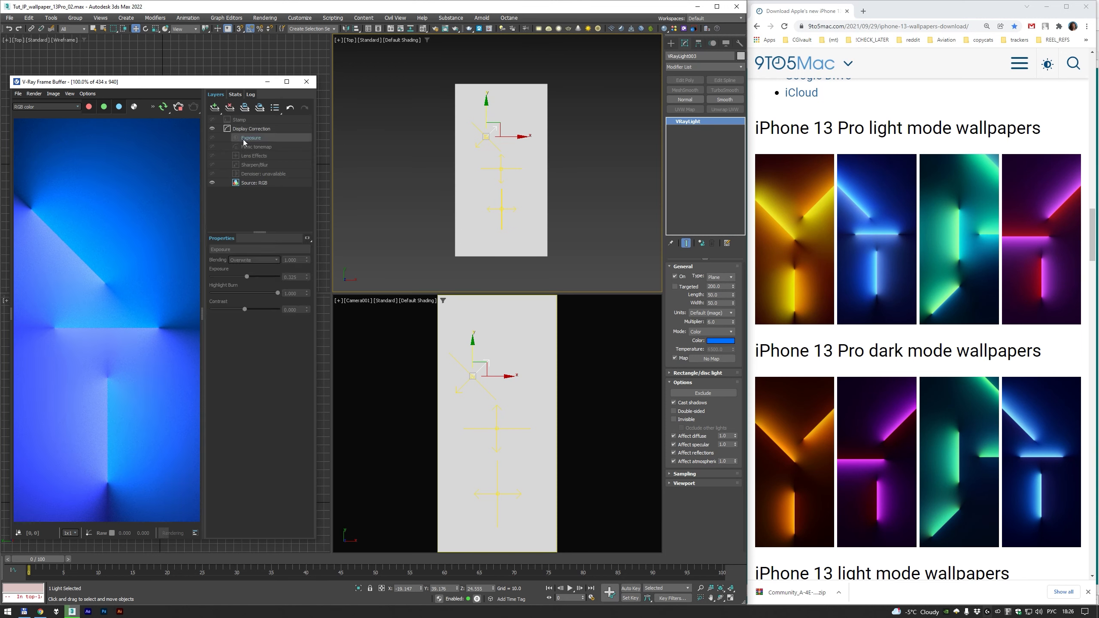
pyautogui.click(251, 147)
pyautogui.click(213, 147)
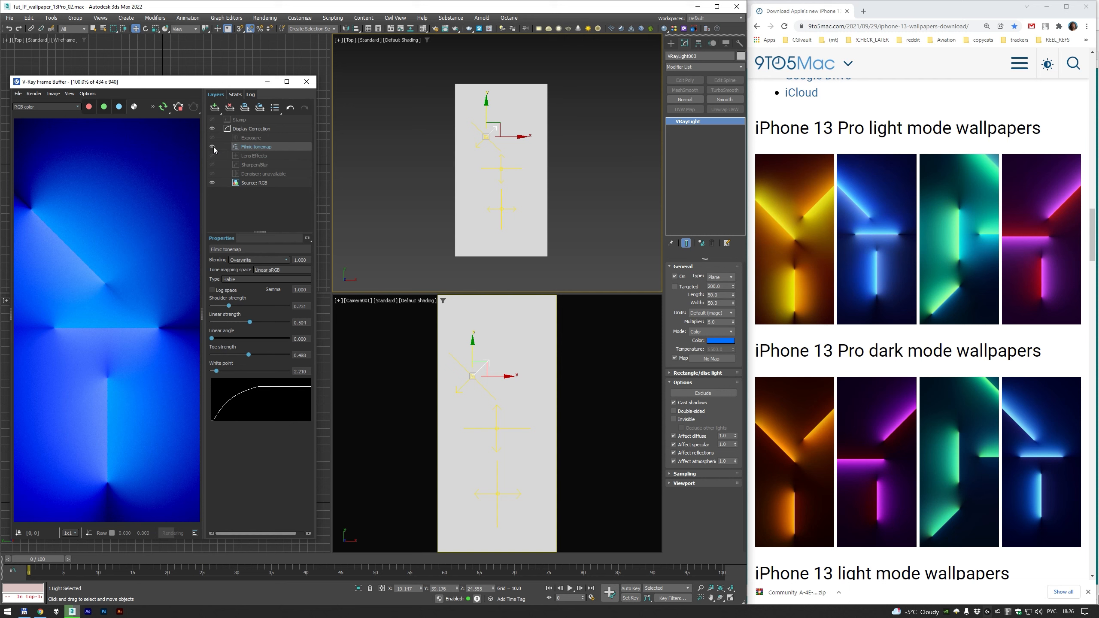
# - Compare the tonemapped render with the selected light's multiplier at 2 and at 12
pyautogui.doubleClick(723, 321)
pyautogui.write('2')
pyautogui.press('Return')
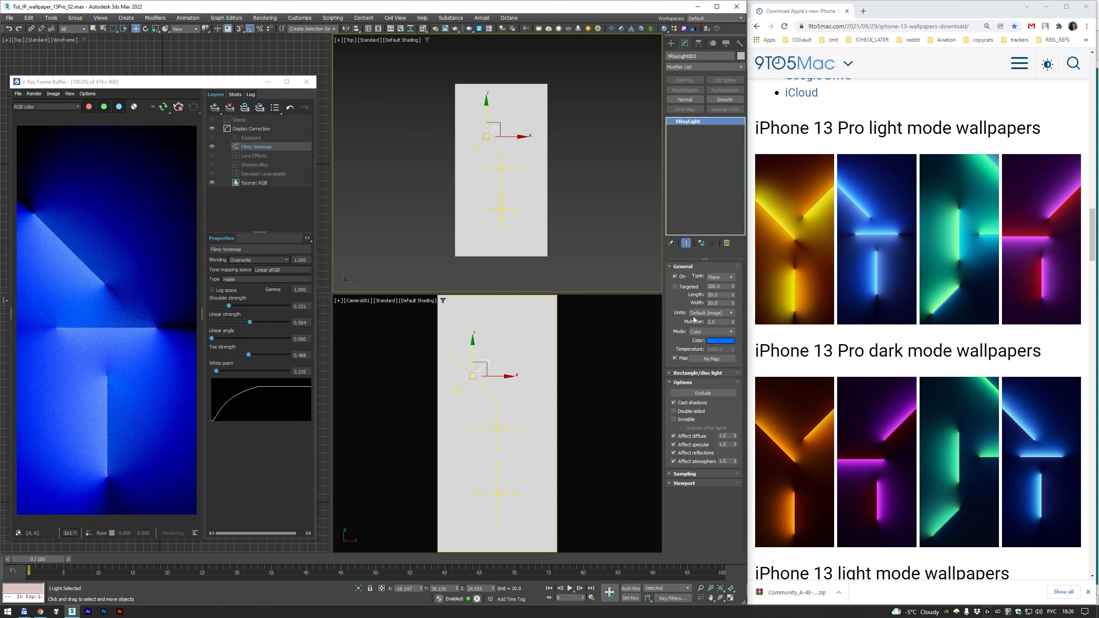
pyautogui.doubleClick(723, 321)
pyautogui.write('12')
pyautogui.press('Return')
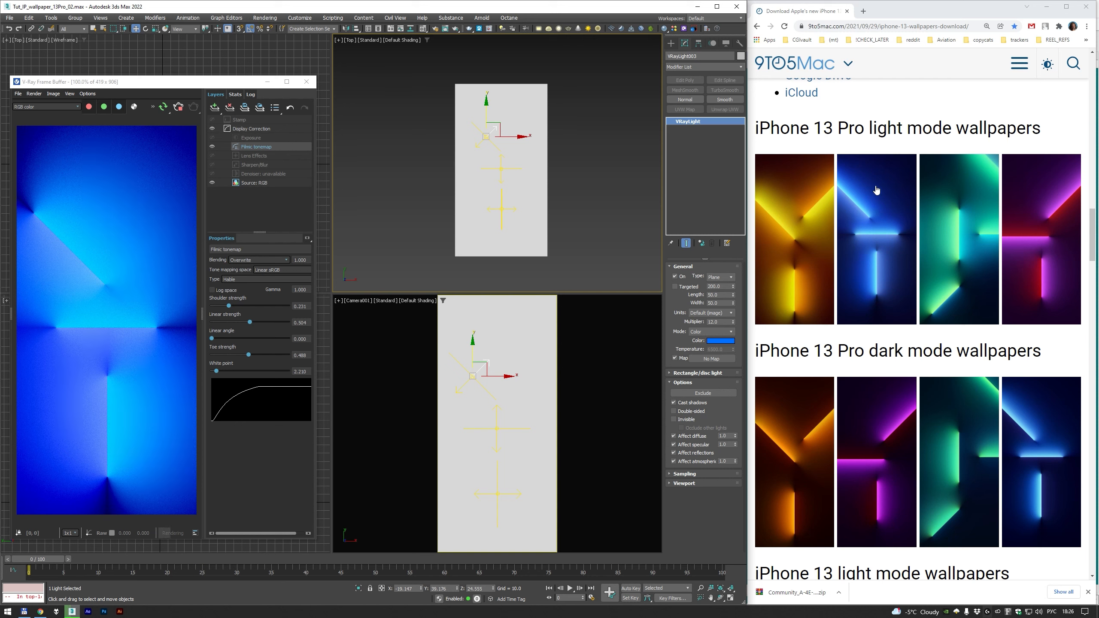
# - Set the selected light's multiplier to 2 and make the camera view active
pyautogui.doubleClick(718, 322)
pyautogui.write('2')
pyautogui.press('Return')
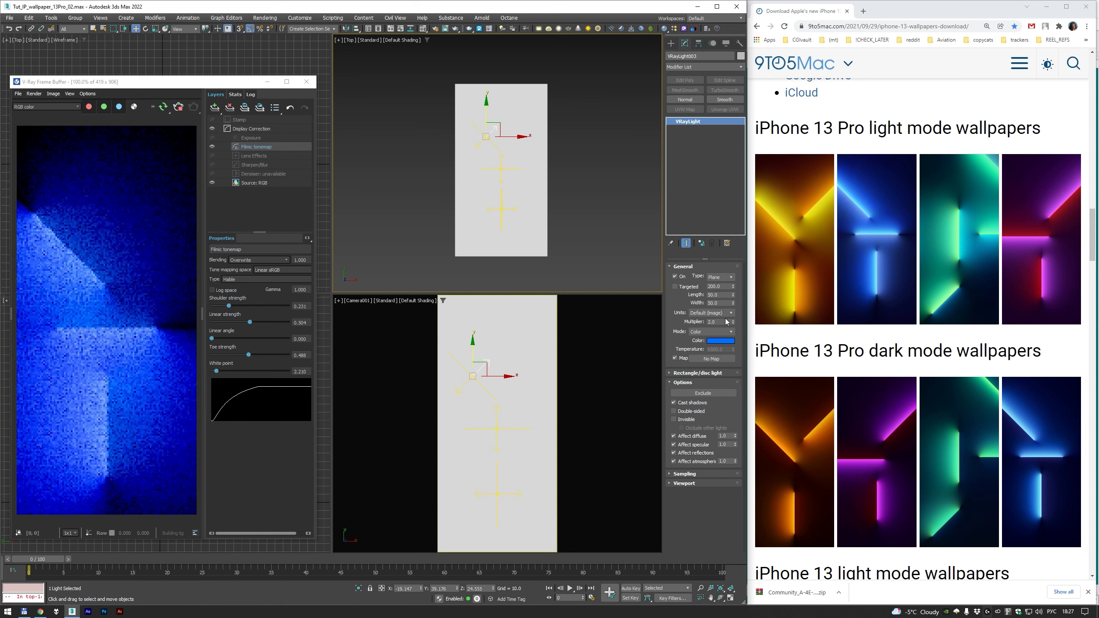
pyautogui.rightClick(367, 355)
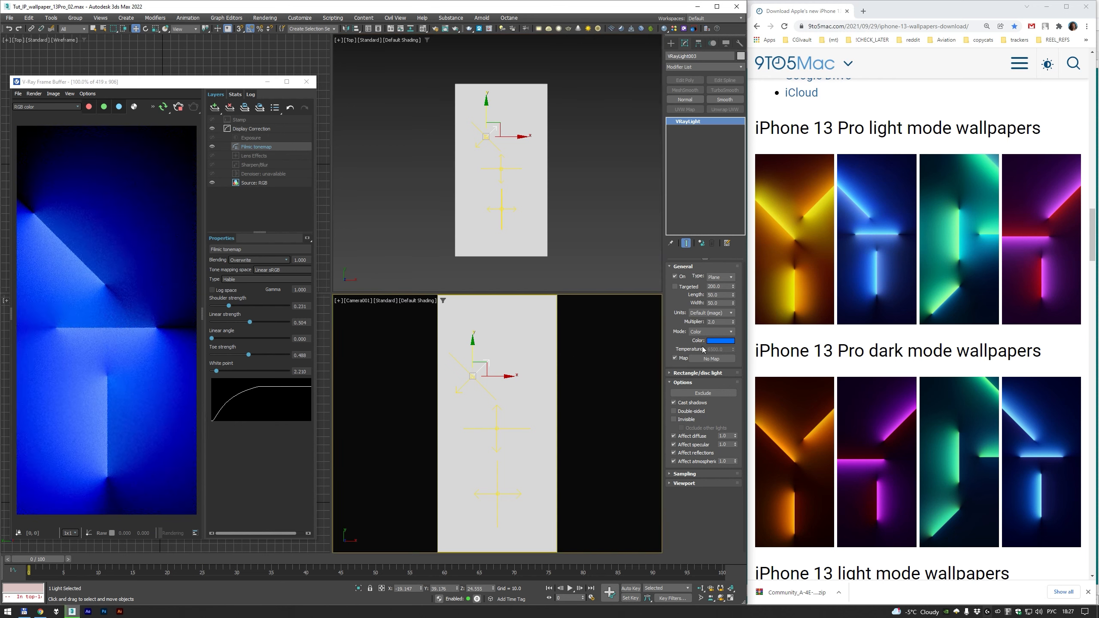
# - Disable the Filmic tonemap layer and enlarge the V-Ray frame buffer slightly
pyautogui.moveTo(729, 322); pyautogui.dragTo(704, 321)
pyautogui.click(213, 147)
pyautogui.moveTo(213, 83)
pyautogui.mouseDown()
pyautogui.moveTo(233, 81)
pyautogui.moveTo(217, 81)
pyautogui.mouseUp()
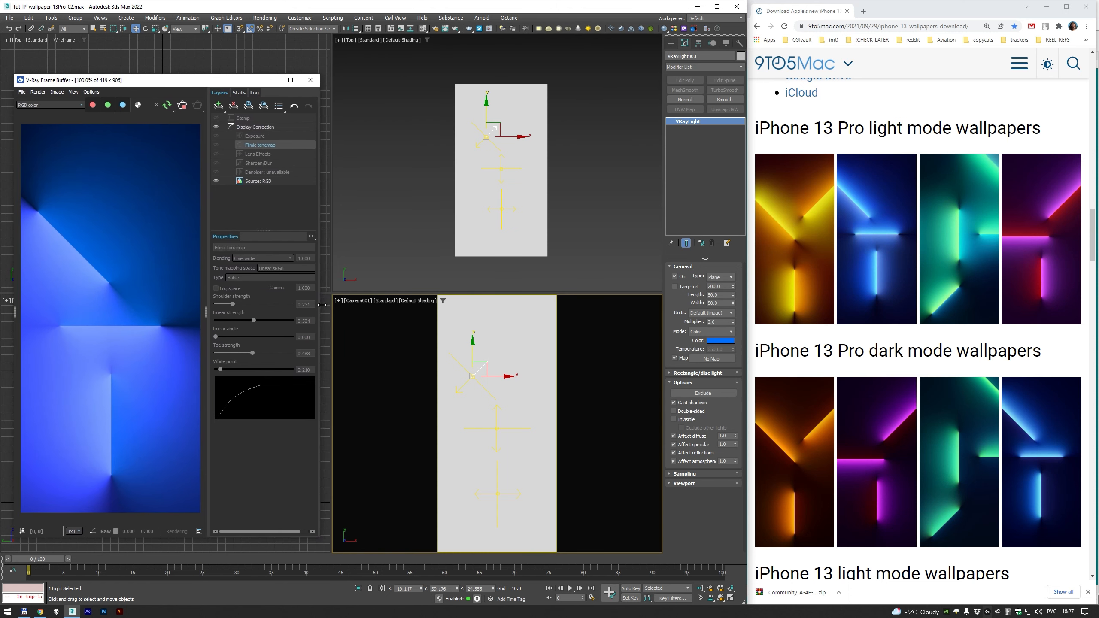
pyautogui.moveTo(321, 304); pyautogui.dragTo(323, 304)
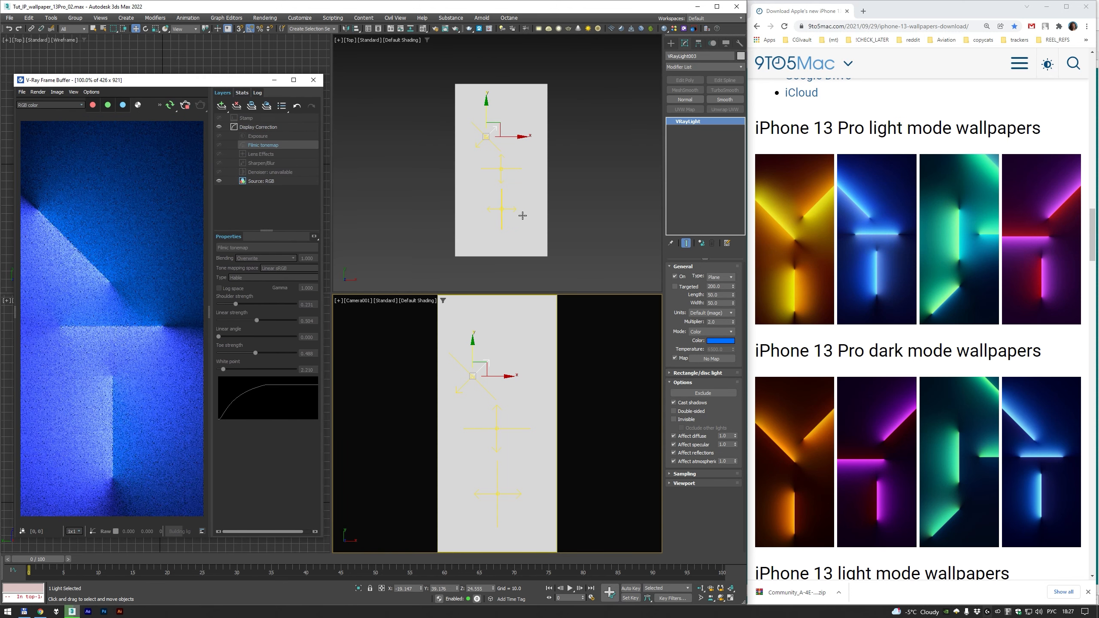
# - Turn off Affect diffuse for both lights of the diagonal pair
pyautogui.click(674, 437)
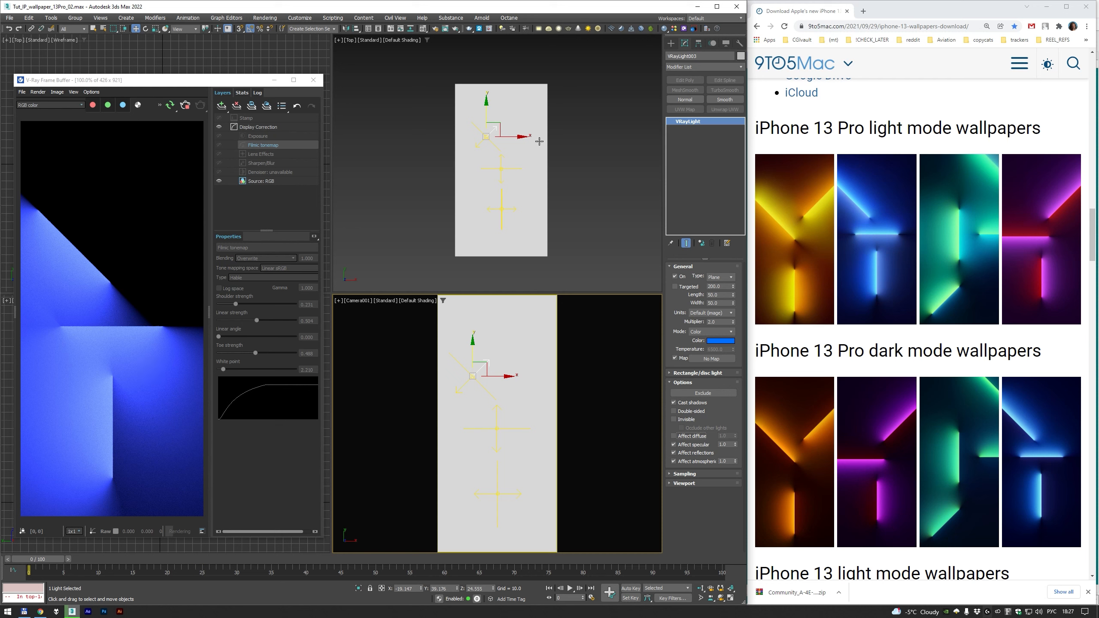
pyautogui.click(481, 143)
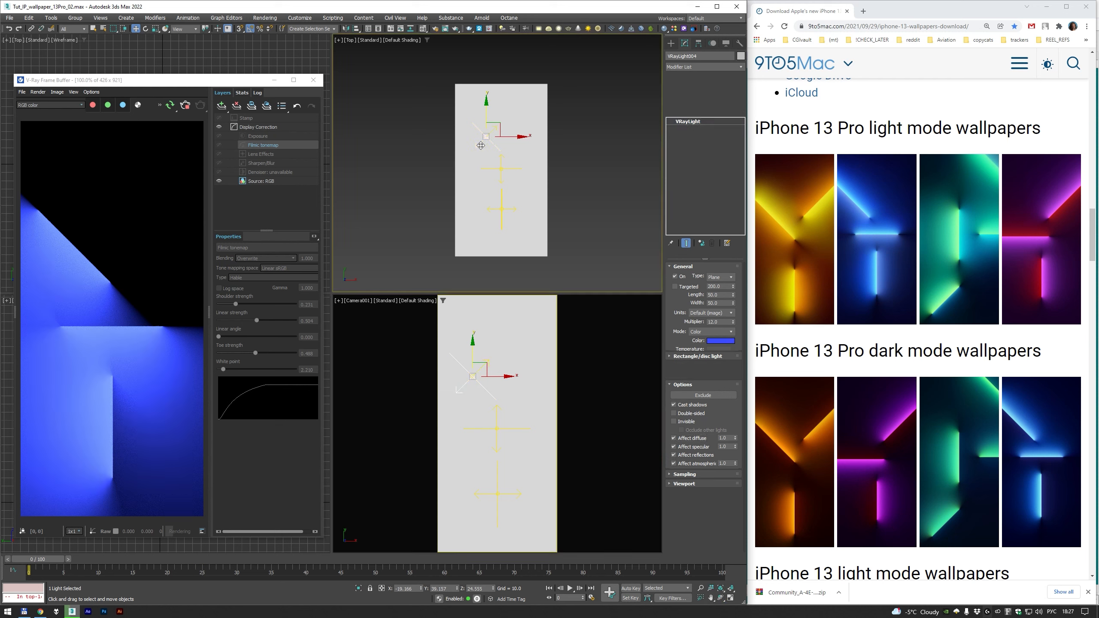
pyautogui.click(676, 437)
pyautogui.middleClick(591, 359)
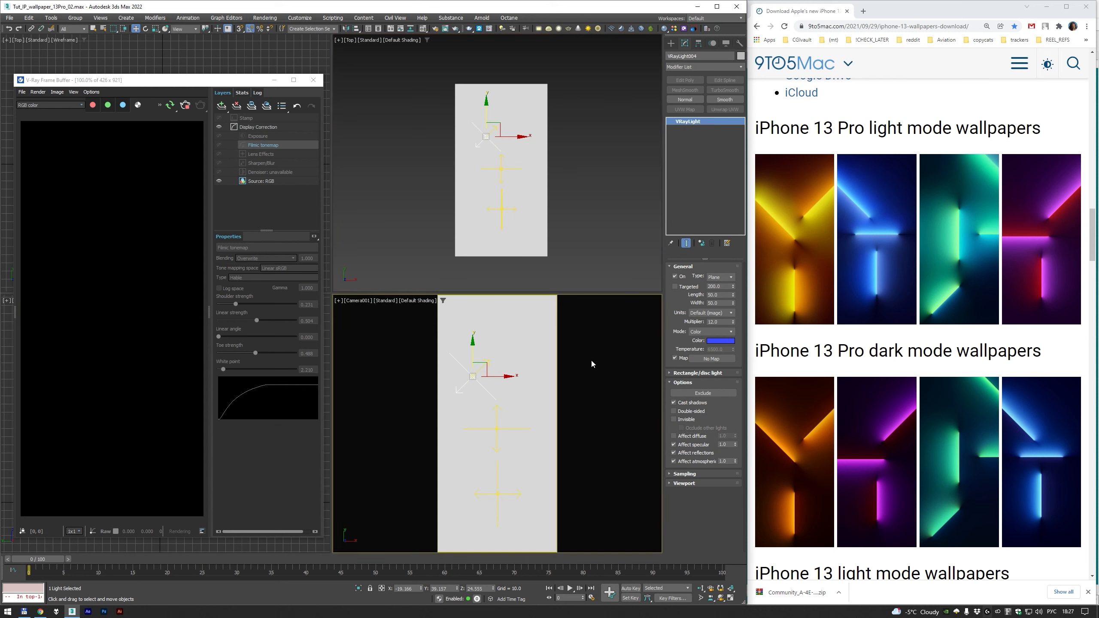
# - Set the diffuse colour of the 01 - Default material to black
pyautogui.press('m')
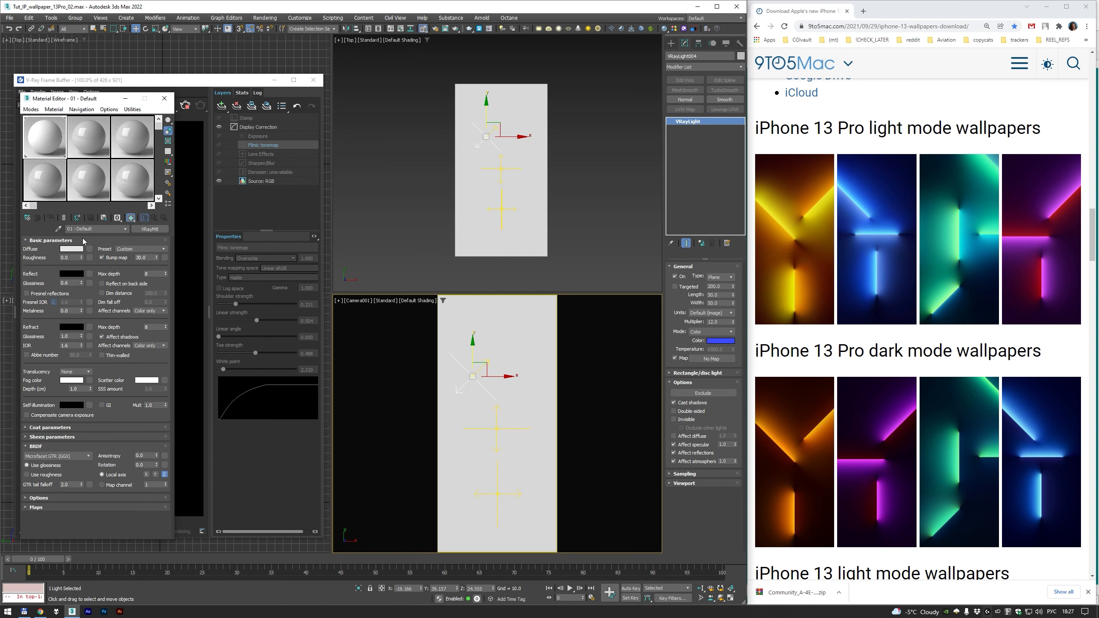
pyautogui.click(73, 249)
pyautogui.moveTo(166, 201); pyautogui.dragTo(113, 200)
pyautogui.click(164, 233)
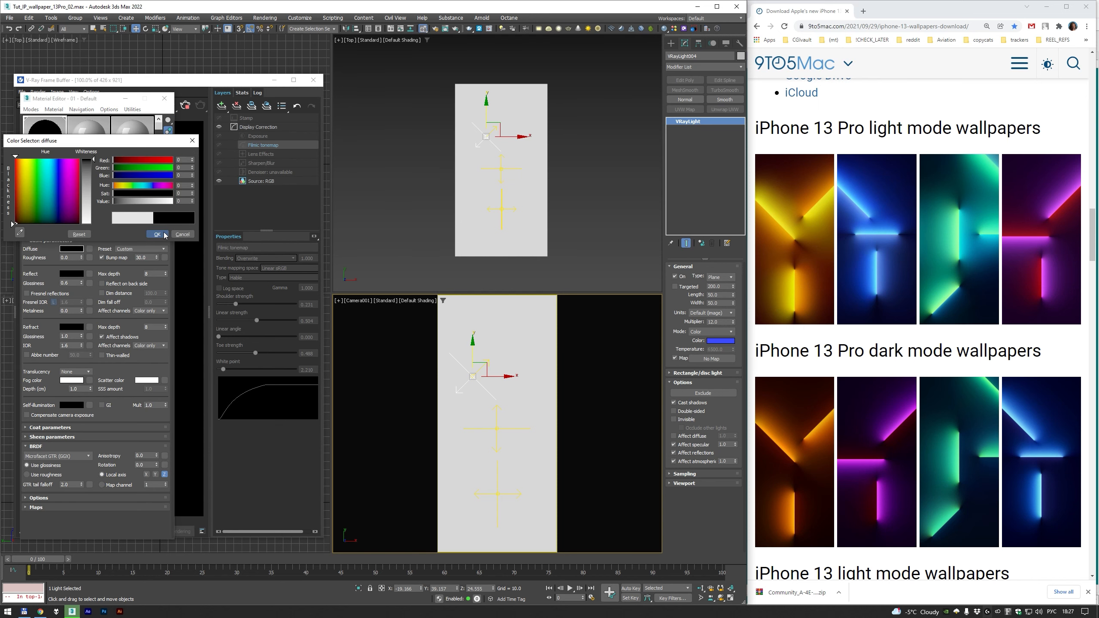
# - Set the material's reflection colour to white and minimize the Material Editor
pyautogui.click(71, 274)
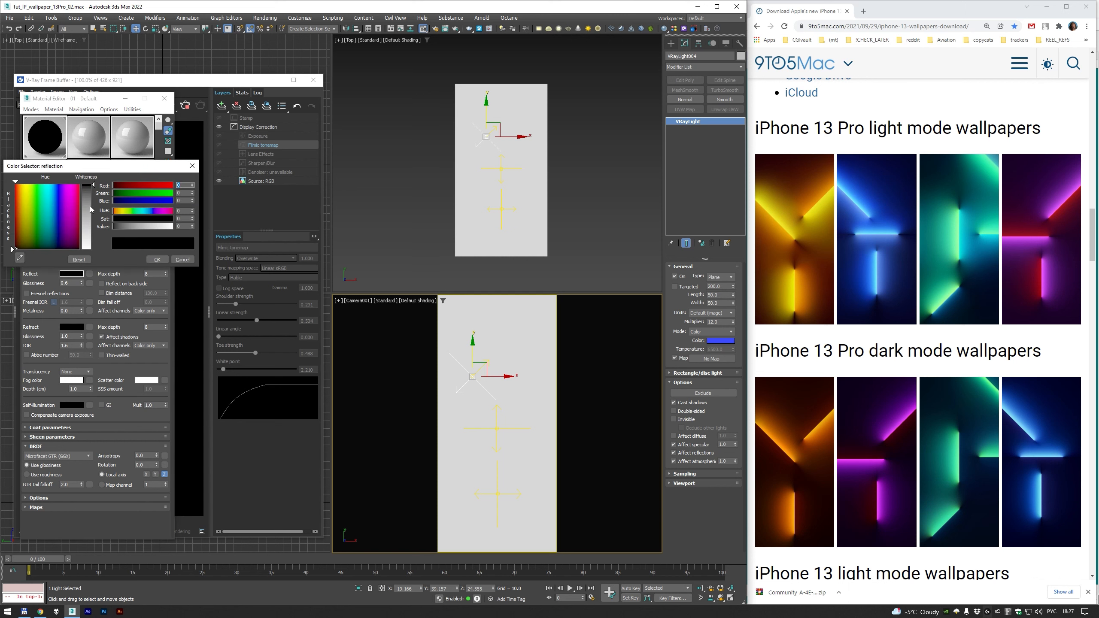
pyautogui.moveTo(91, 210); pyautogui.dragTo(94, 250)
pyautogui.click(157, 259)
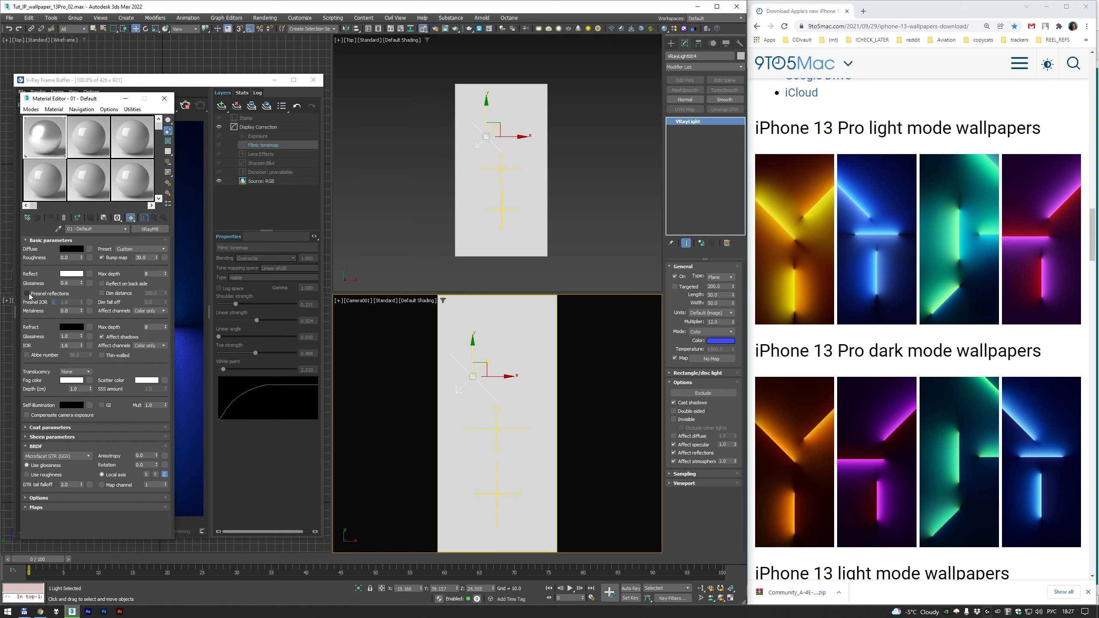
pyautogui.click(125, 99)
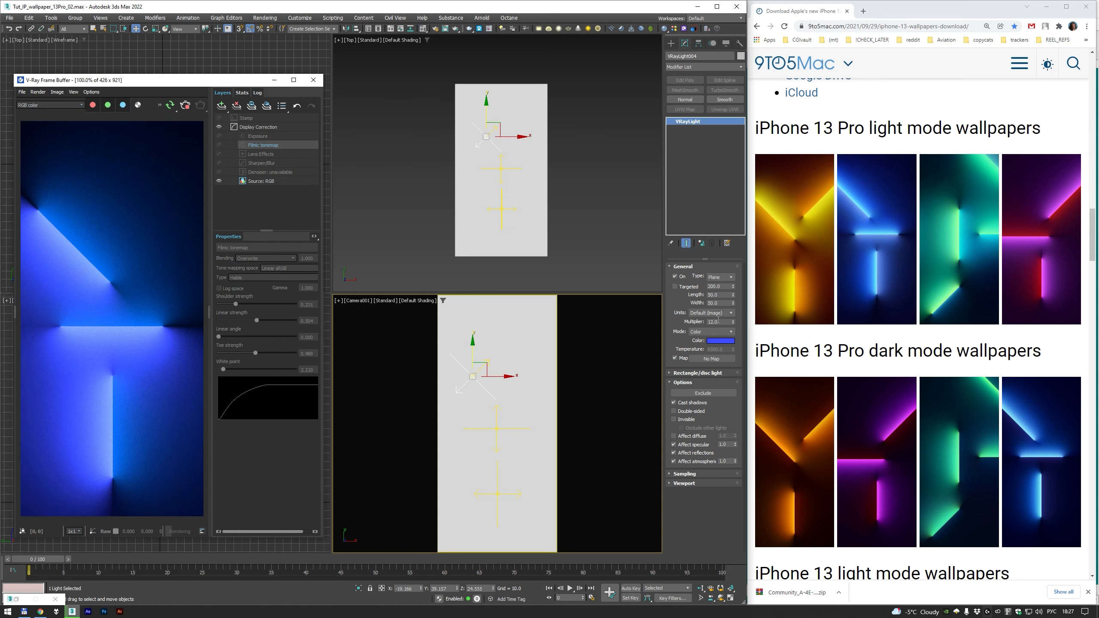
# - Set the multiplier of the diagonal pair's light facing up and right to 12
pyautogui.rightClick(575, 199)
pyautogui.click(564, 168)
pyautogui.click(494, 127)
pyautogui.doubleClick(718, 321)
pyautogui.write('12')
pyautogui.press('Return')
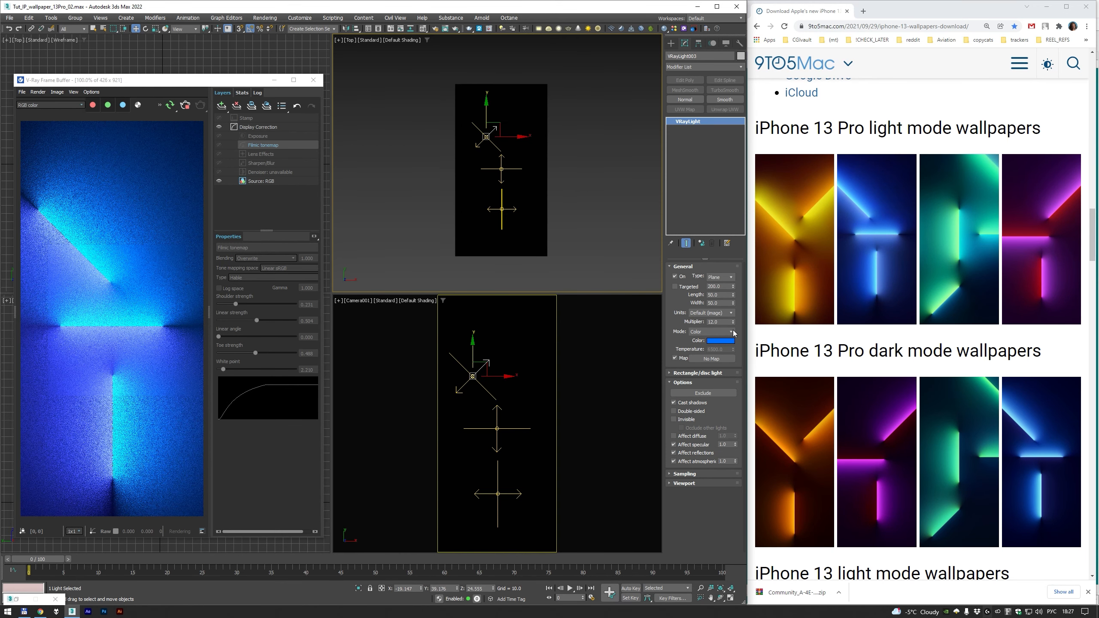
# - Reduce the selected light's multiplier to 8 and hide the frame buffer's correction layers
pyautogui.moveTo(723, 322); pyautogui.dragTo(664, 326)
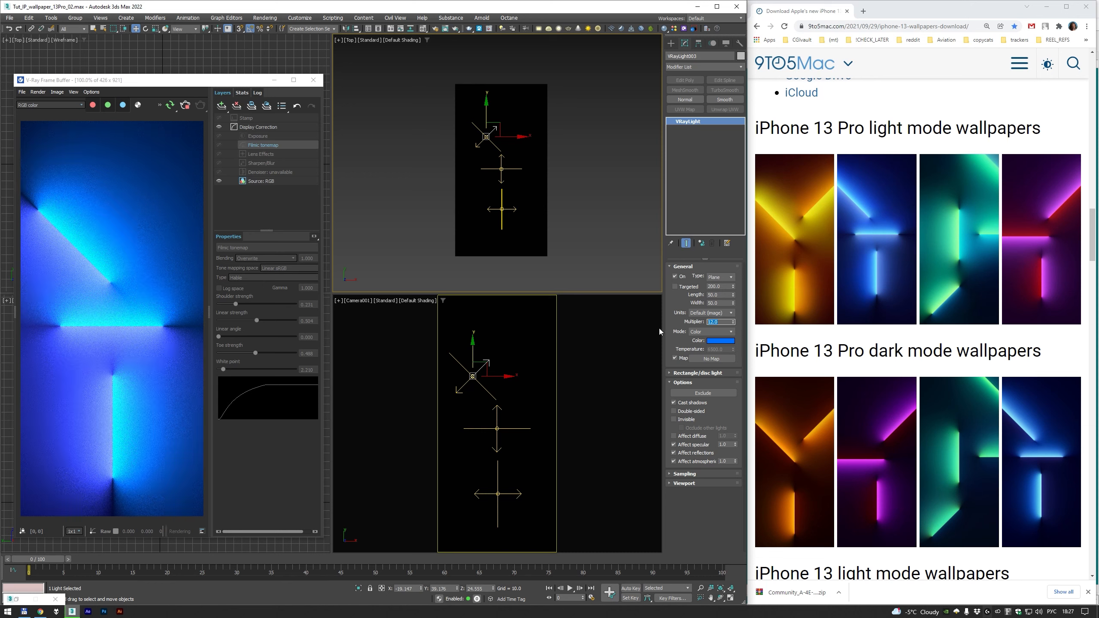
pyautogui.write('8')
pyautogui.press('Return')
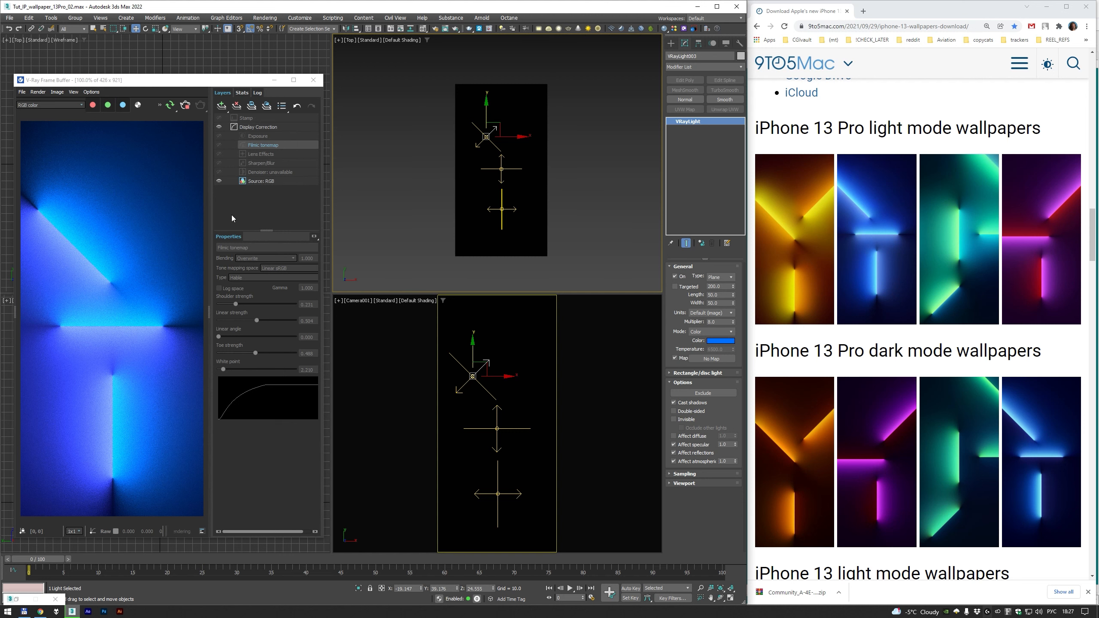
pyautogui.click(210, 313)
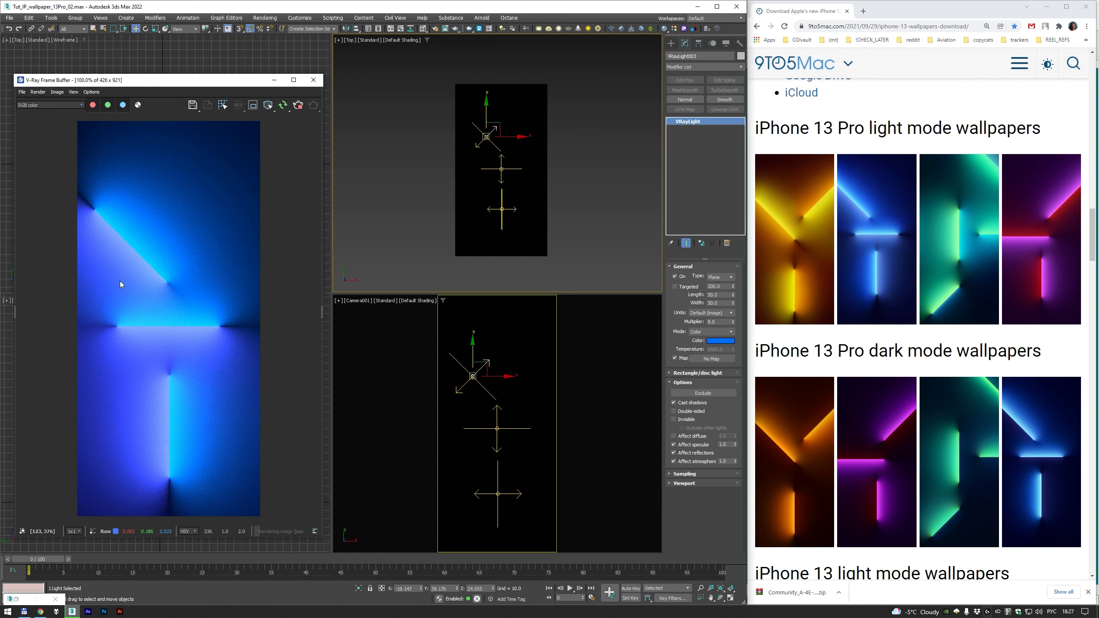
# - Set the red value of the opposite diagonal light's colour to 1 and its multiplier to 7
pyautogui.click(481, 142)
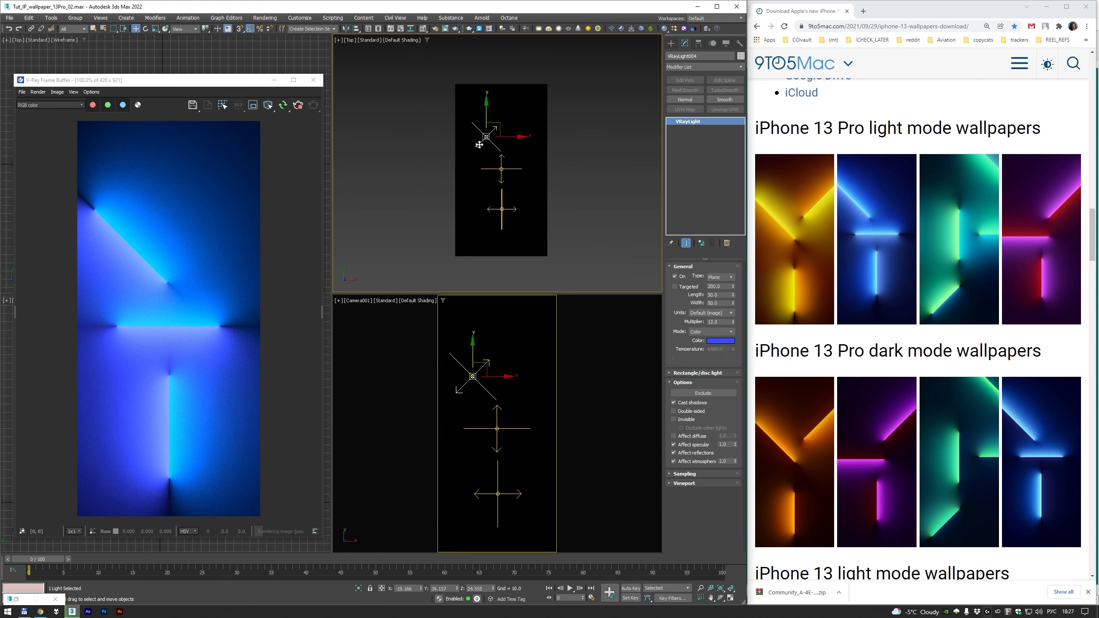
pyautogui.click(728, 341)
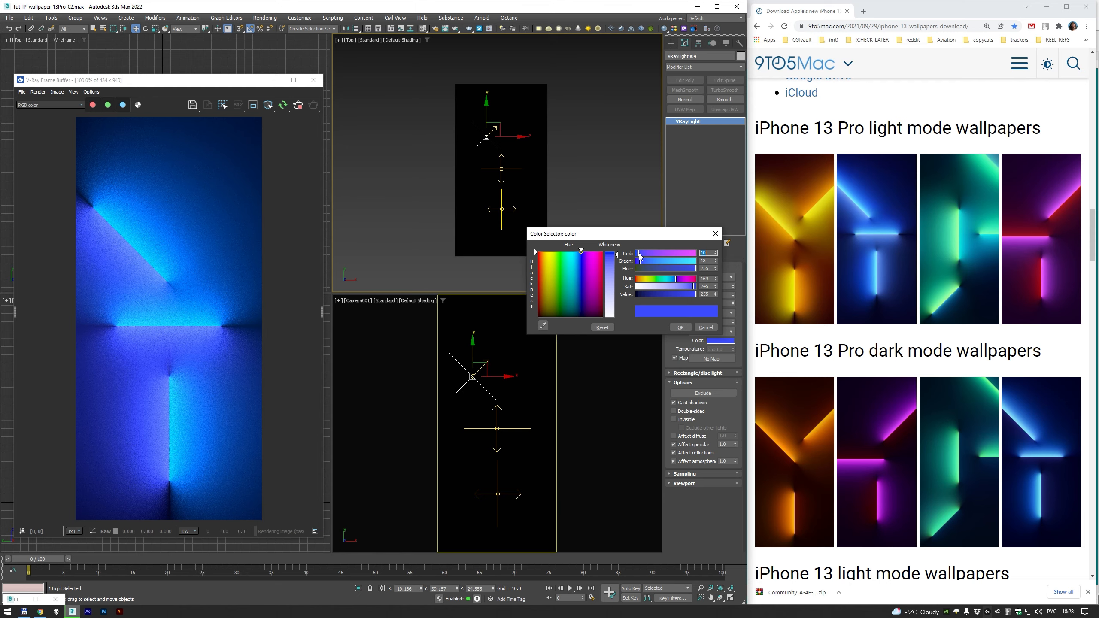
pyautogui.moveTo(639, 255); pyautogui.dragTo(638, 257)
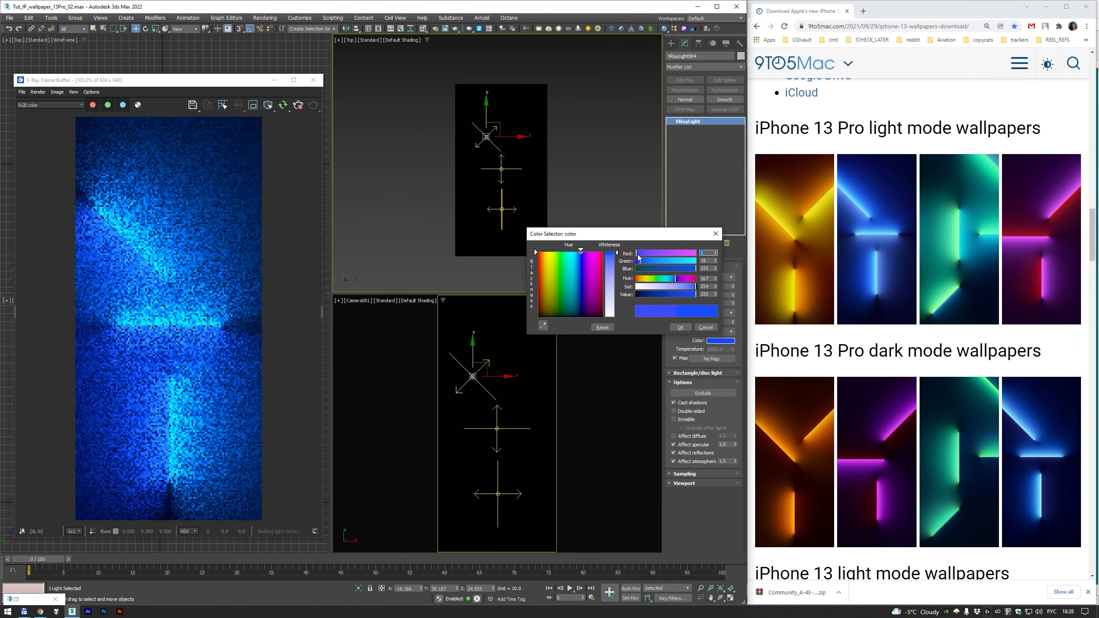
pyautogui.click(684, 327)
pyautogui.rightClick(358, 318)
pyautogui.rightClick(366, 268)
pyautogui.rightClick(378, 364)
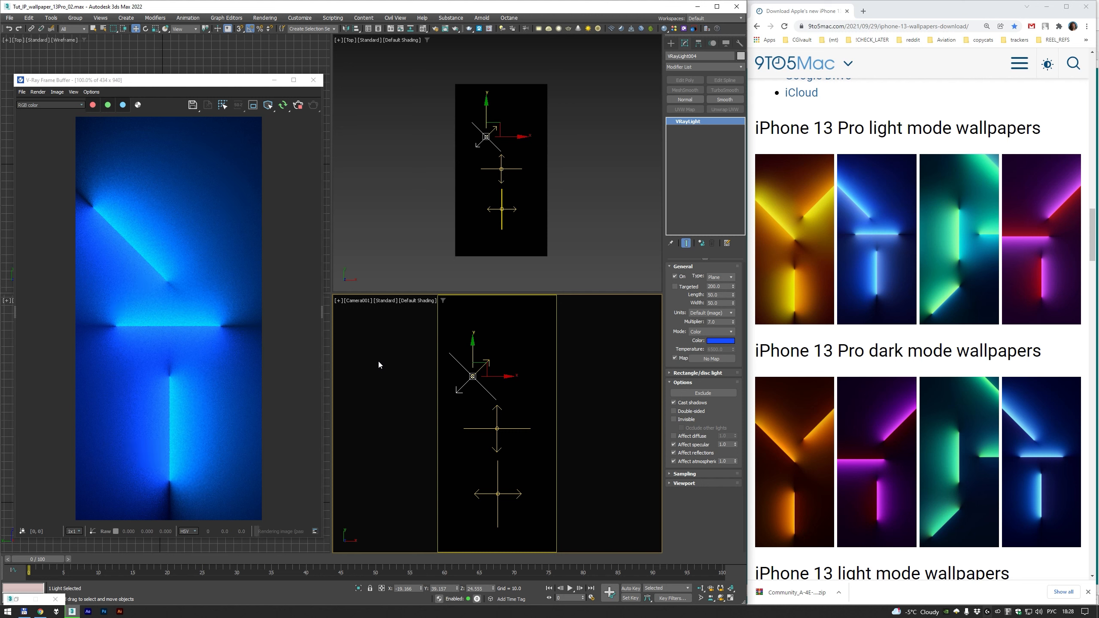
# - Raise the red value of the selected light's colour by a few units and set its multiplier to 12
pyautogui.click(729, 342)
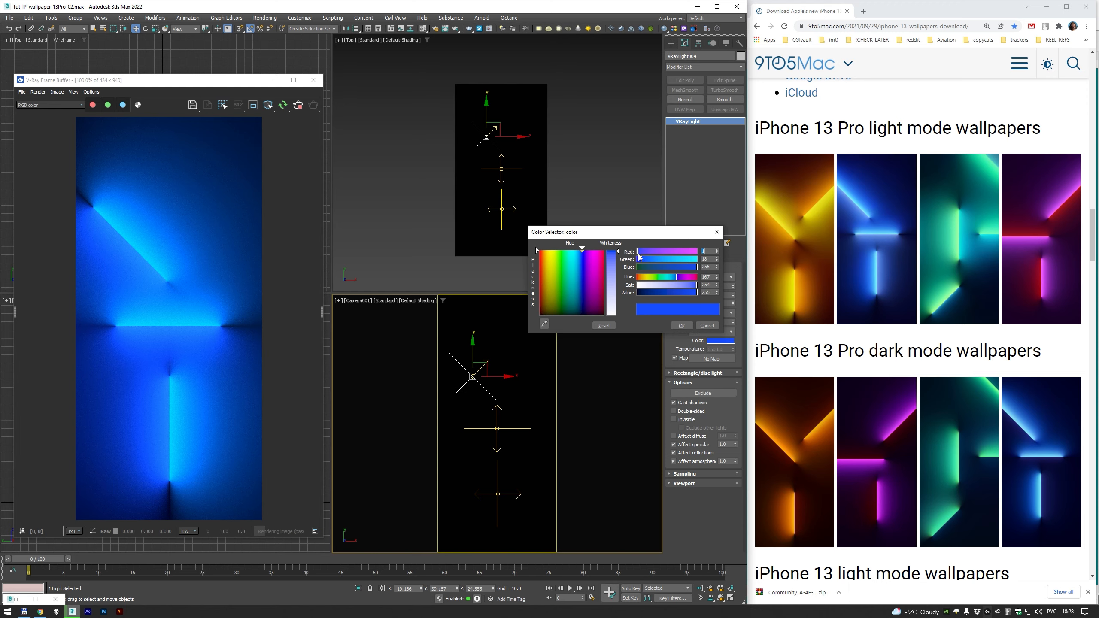
pyautogui.click(717, 250)
pyautogui.click(716, 249)
pyautogui.click(717, 249)
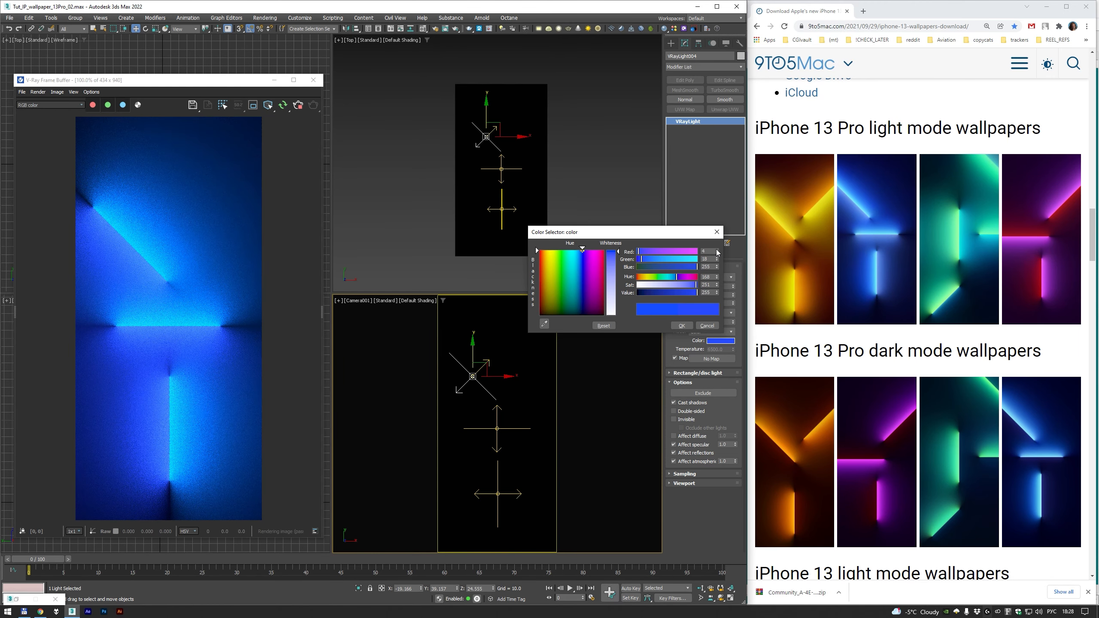
pyautogui.click(716, 250)
pyautogui.click(682, 325)
pyautogui.write('12')
pyautogui.press('Return')
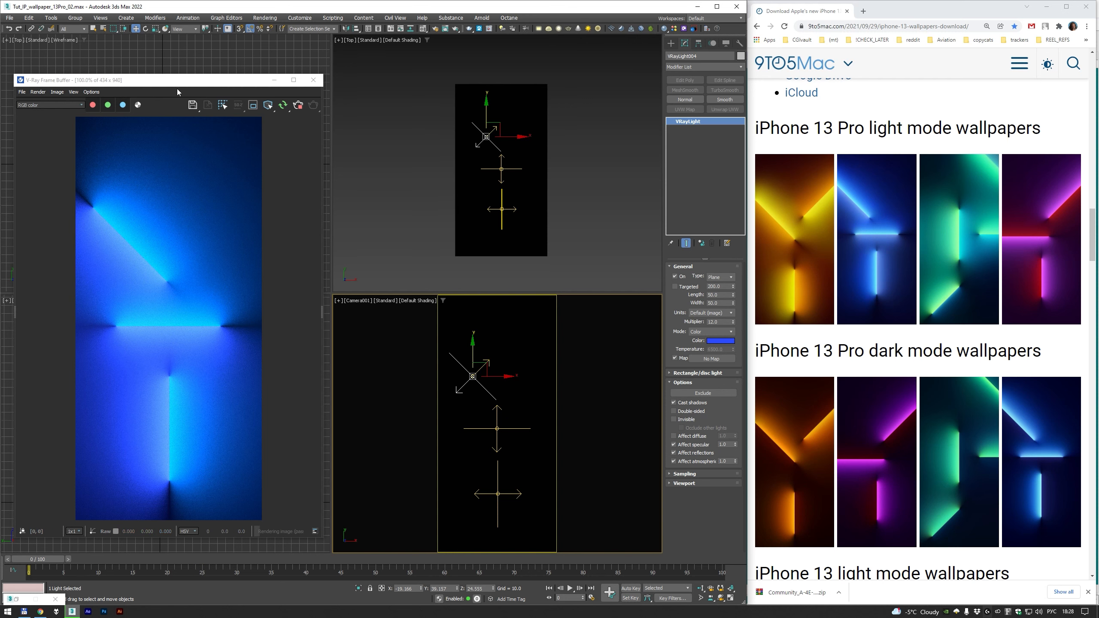
# - Compare the render with the Filmic tonemap layer on and off, leaving it disabled and the correction layers hidden
pyautogui.moveTo(168, 84)
pyautogui.mouseDown()
pyautogui.moveTo(507, 94)
pyautogui.moveTo(171, 93)
pyautogui.mouseUp()
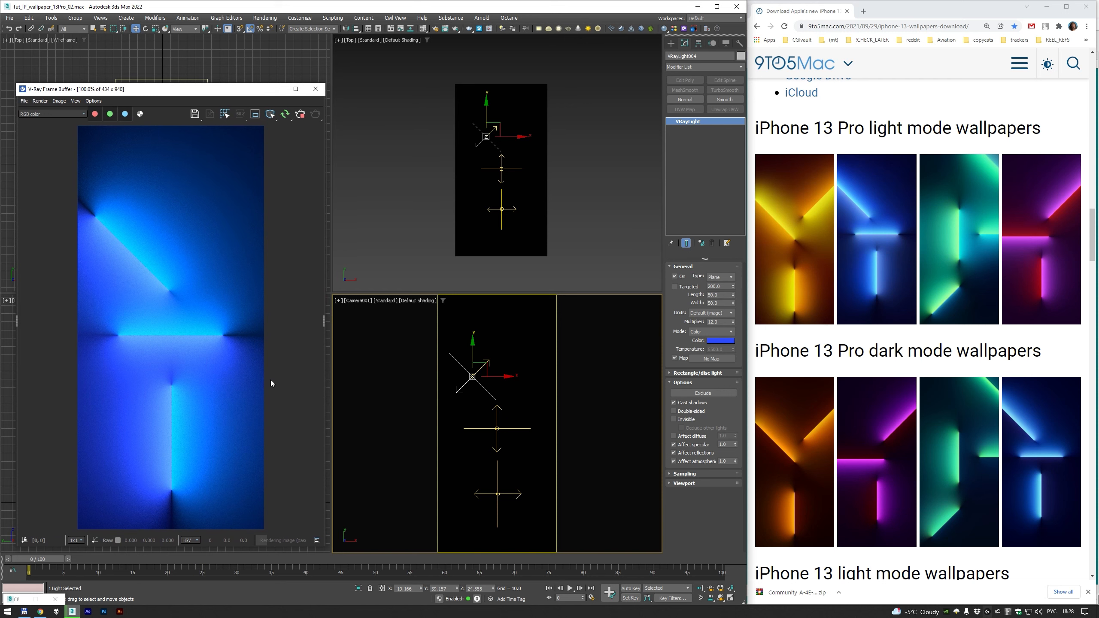
pyautogui.moveTo(322, 322); pyautogui.dragTo(221, 316)
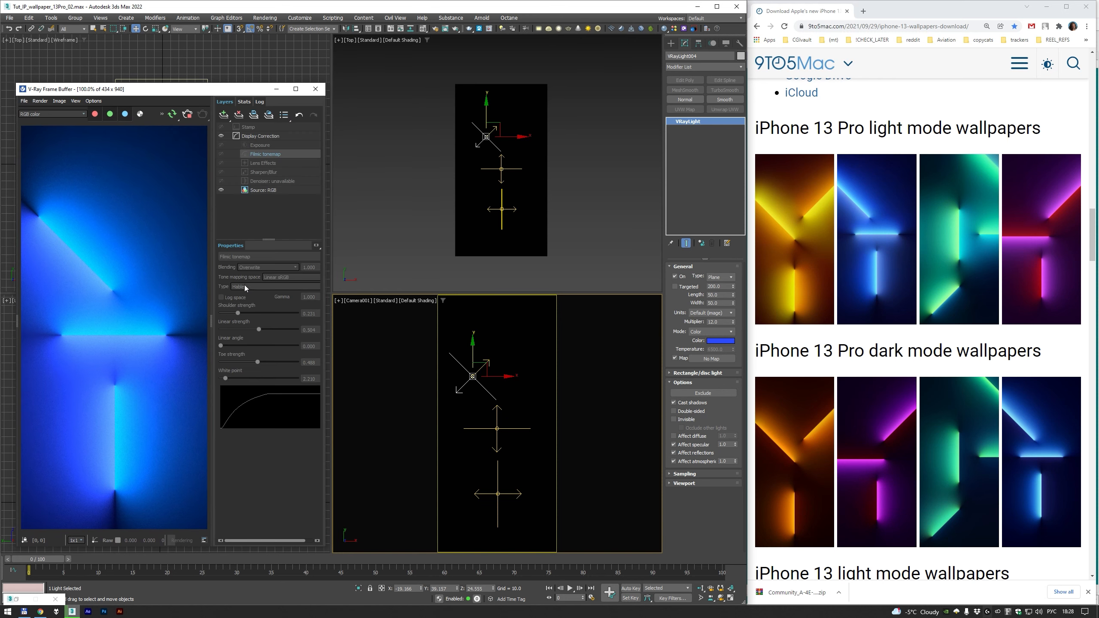
pyautogui.click(221, 154)
pyautogui.click(221, 154)
pyautogui.click(221, 153)
pyautogui.click(221, 154)
pyautogui.moveTo(243, 89); pyautogui.dragTo(255, 88)
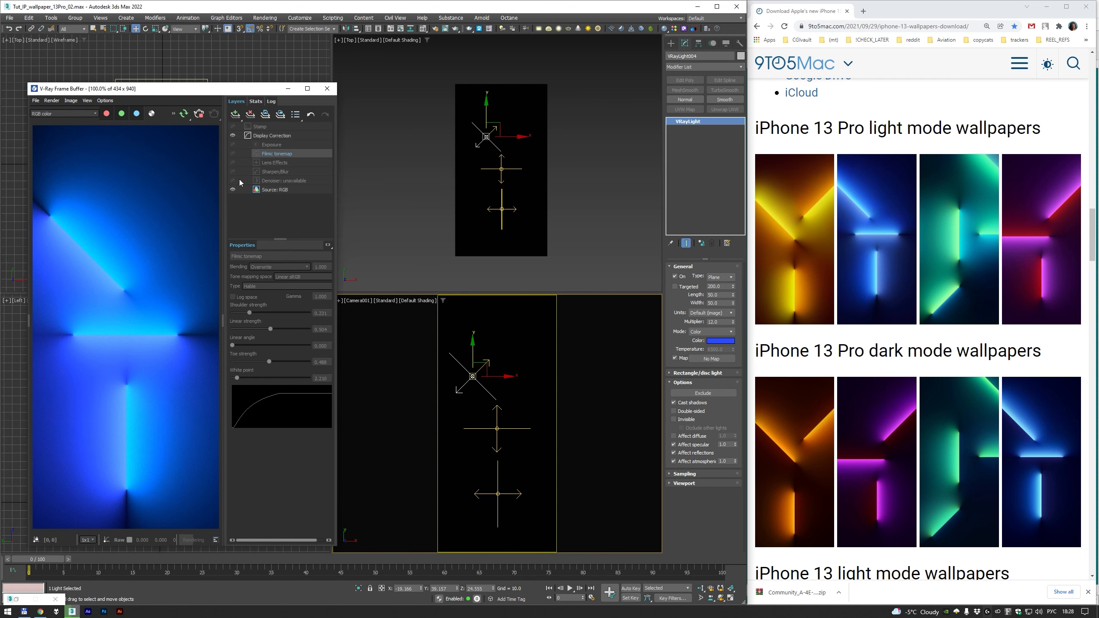
pyautogui.moveTo(222, 321); pyautogui.dragTo(390, 319)
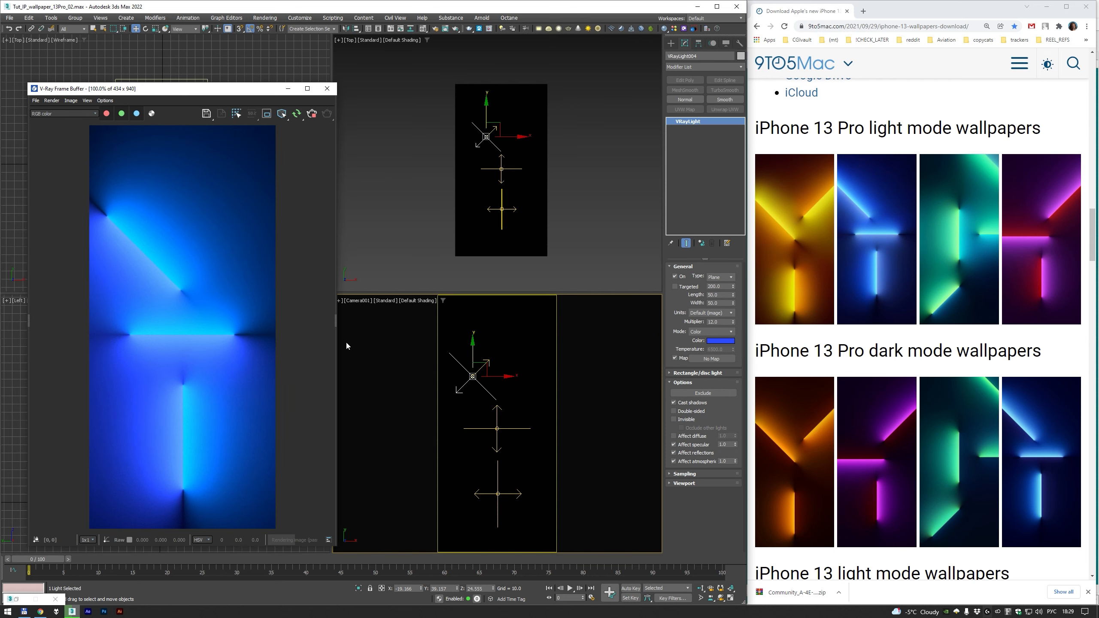
# - Change the colour of the diagonal light facing up and right to orange
pyautogui.click(541, 192)
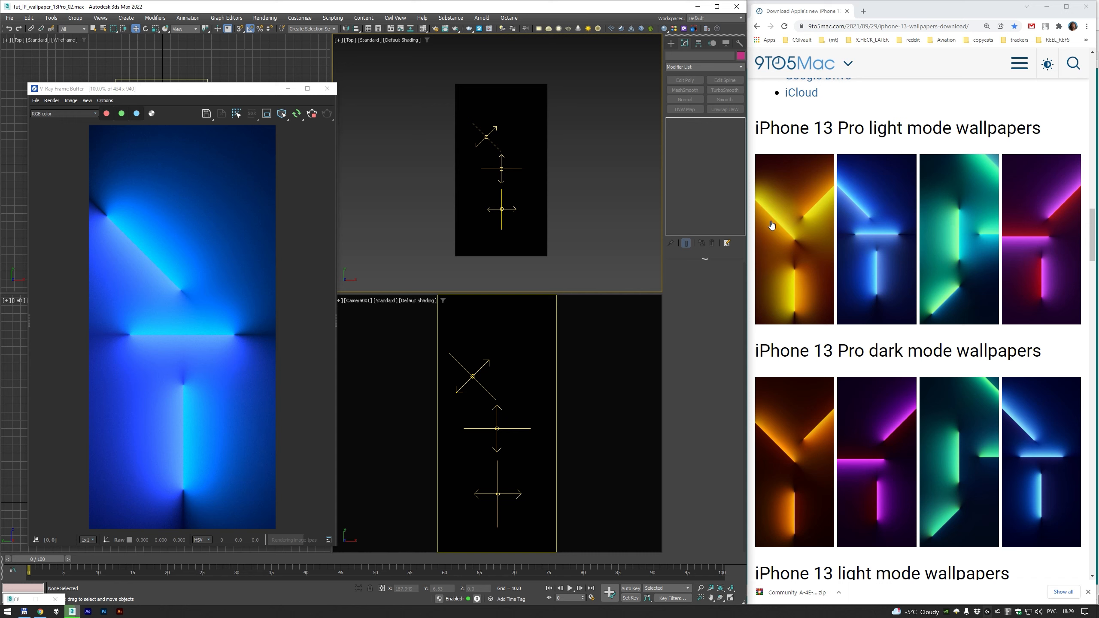
pyautogui.click(494, 127)
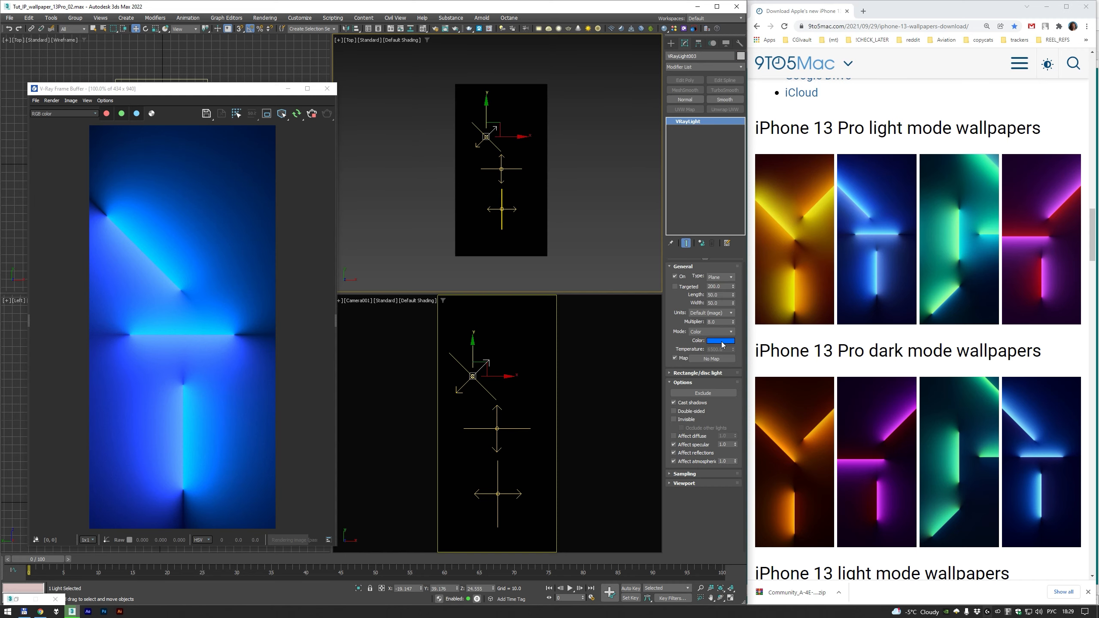
pyautogui.click(721, 342)
pyautogui.moveTo(541, 254); pyautogui.dragTo(537, 251)
pyautogui.click(676, 326)
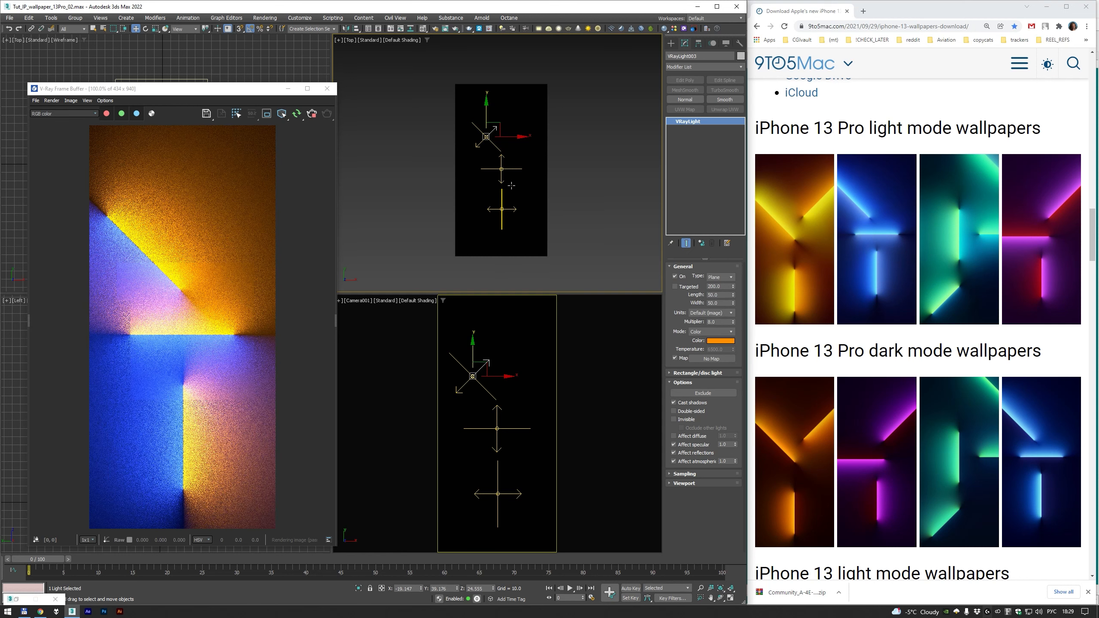
# - Change the colour of the diagonal light facing down and left to yellow and set its multiplier to 7
pyautogui.click(476, 144)
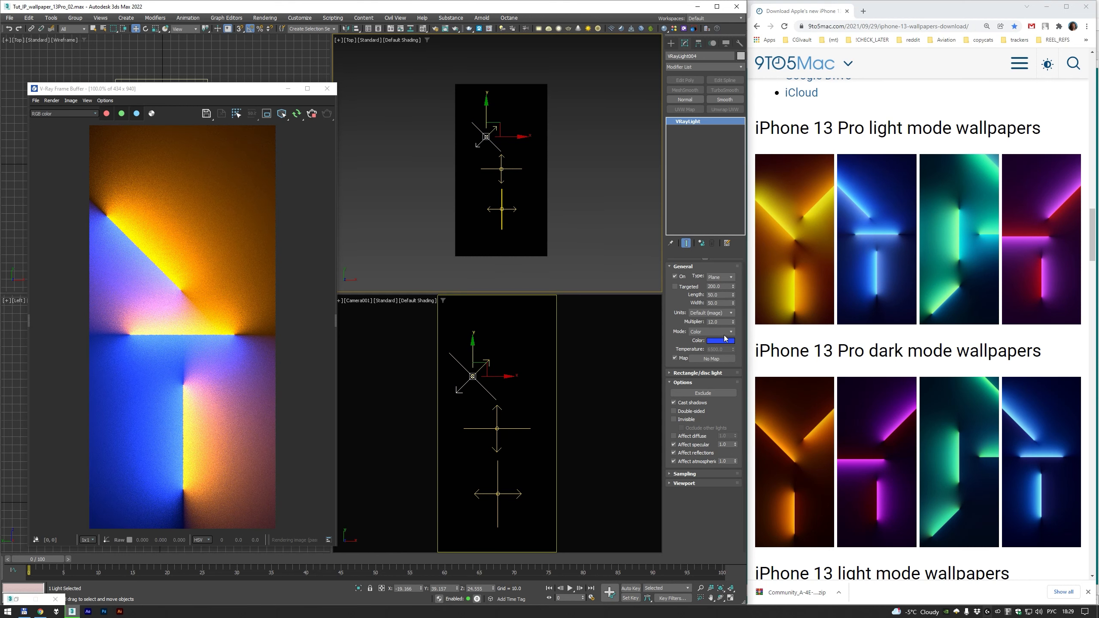
pyautogui.click(724, 340)
pyautogui.click(536, 237)
pyautogui.moveTo(537, 238); pyautogui.dragTo(537, 239)
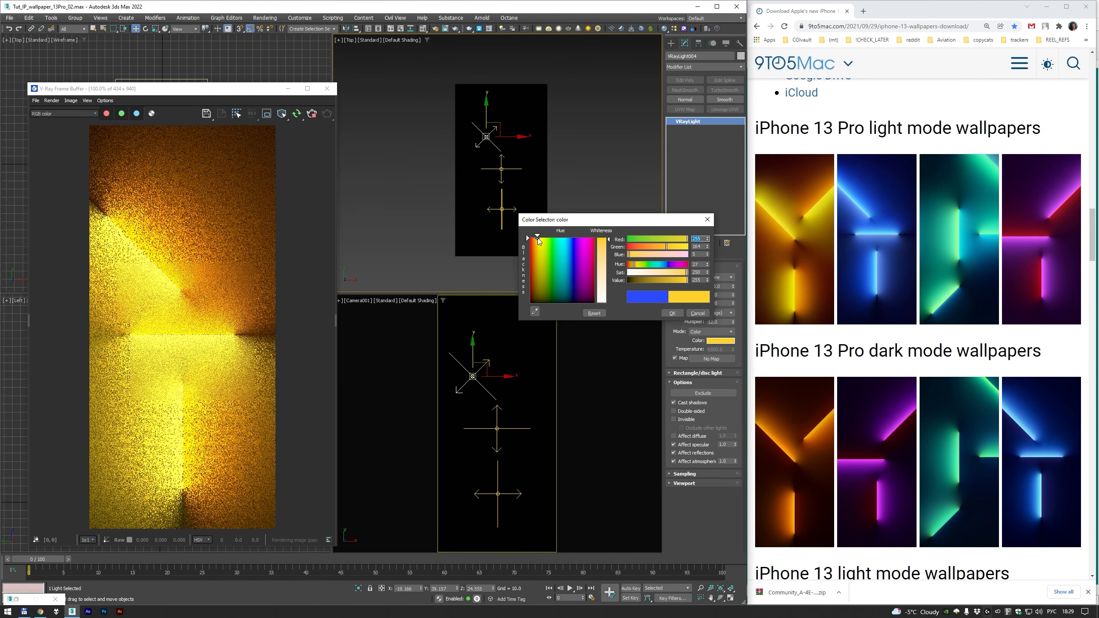
pyautogui.click(672, 313)
pyautogui.click(718, 321)
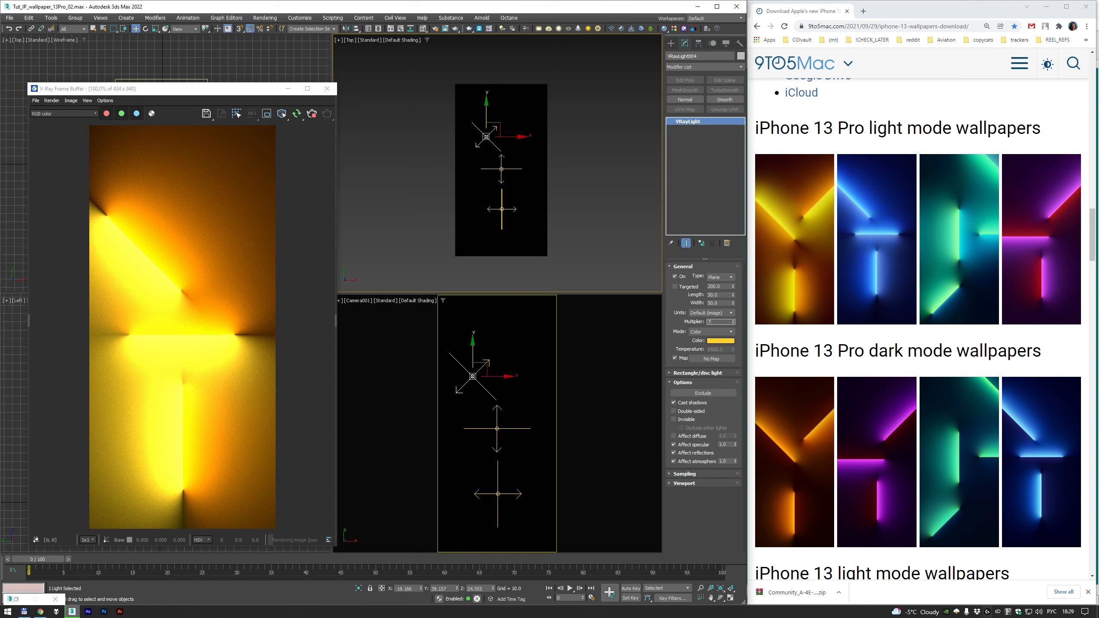
pyautogui.write('7')
pyautogui.press('Return')
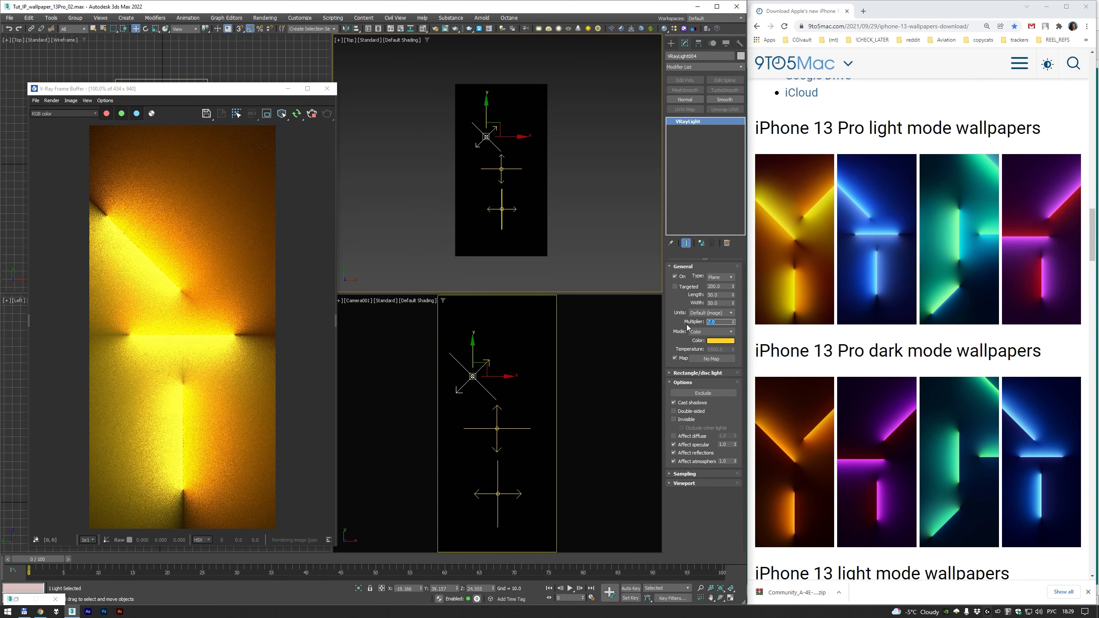
pyautogui.click(687, 325)
# - Set the orange diagonal light's multiplier to 5
pyautogui.keyDown('shift'); pyautogui.moveTo(496, 127); pyautogui.dragTo(497, 127); pyautogui.keyUp('shift')
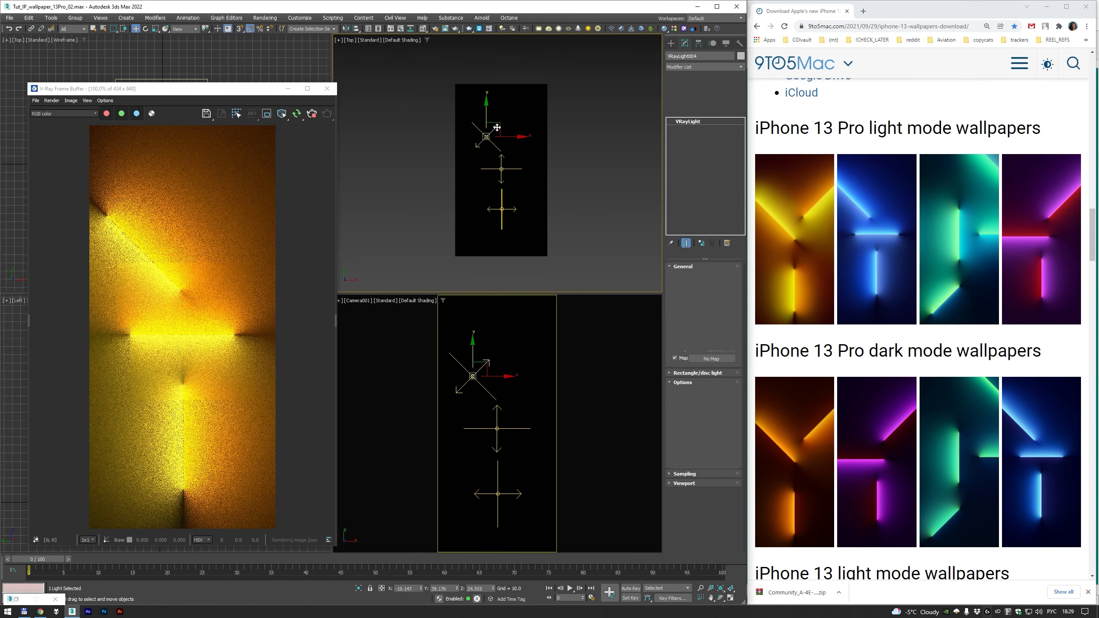
pyautogui.moveTo(725, 322); pyautogui.dragTo(693, 321)
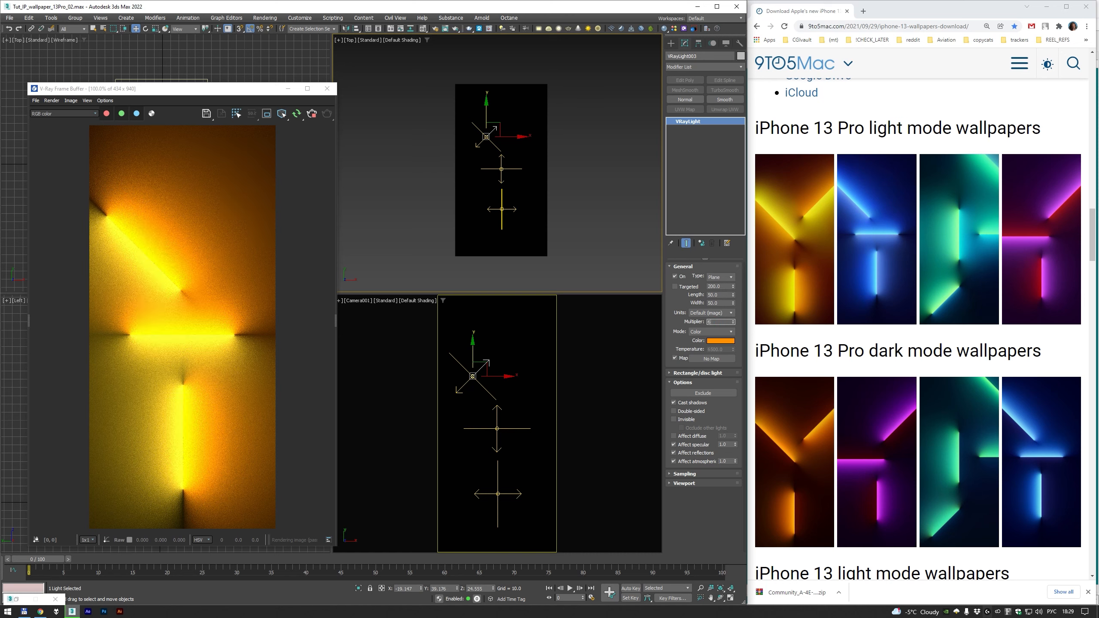
pyautogui.write('5')
pyautogui.press('Return')
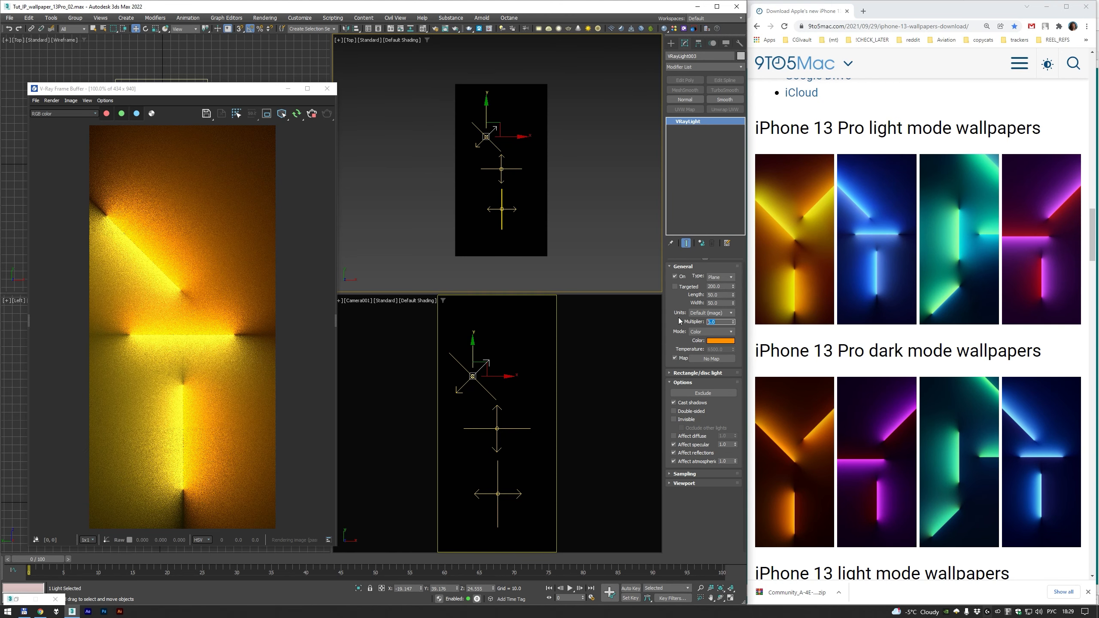
# - Try a multiplier of 3 on the yellow diagonal light and settle on a multiplier of 2
pyautogui.click(484, 138)
pyautogui.moveTo(721, 322); pyautogui.dragTo(697, 322)
pyautogui.write('3')
pyautogui.press('Return')
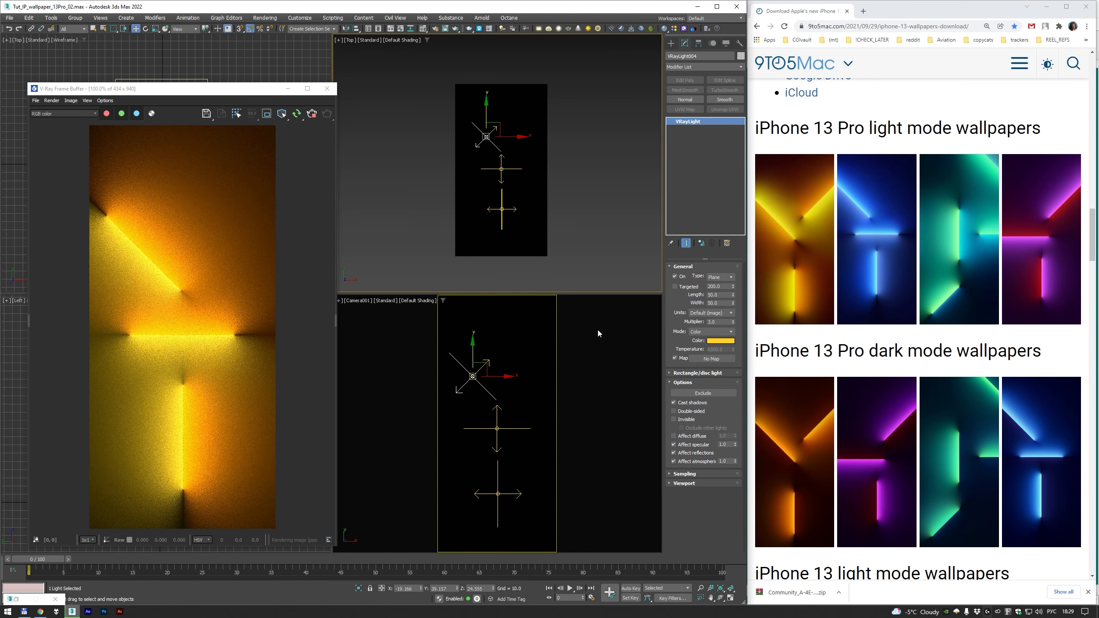
pyautogui.moveTo(721, 322); pyautogui.dragTo(698, 322)
pyautogui.write('2')
pyautogui.press('Return')
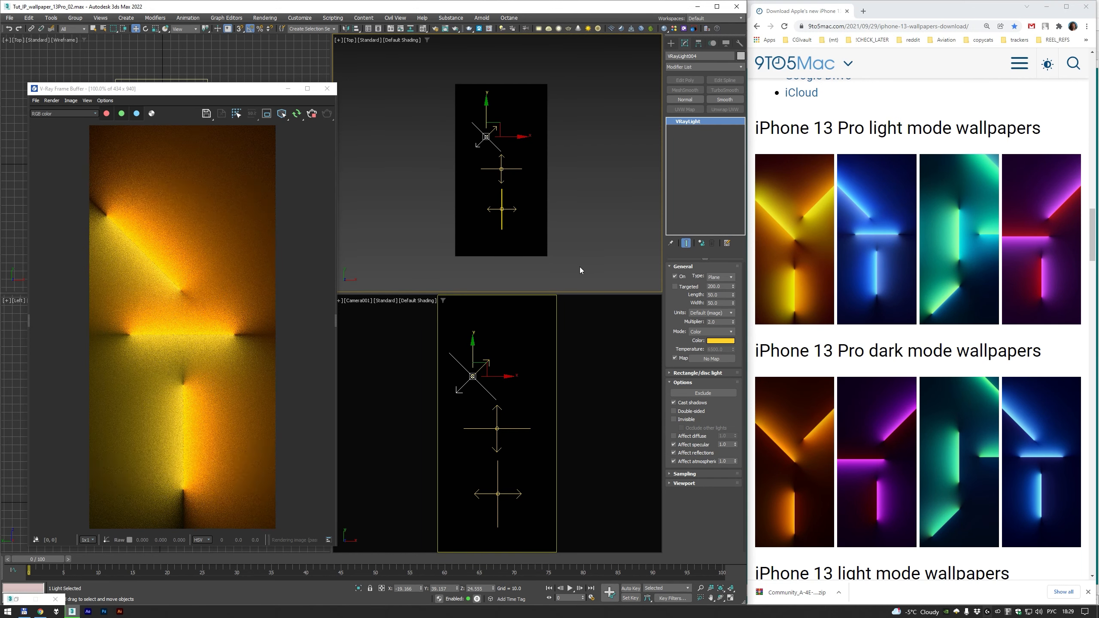
pyautogui.click(592, 246)
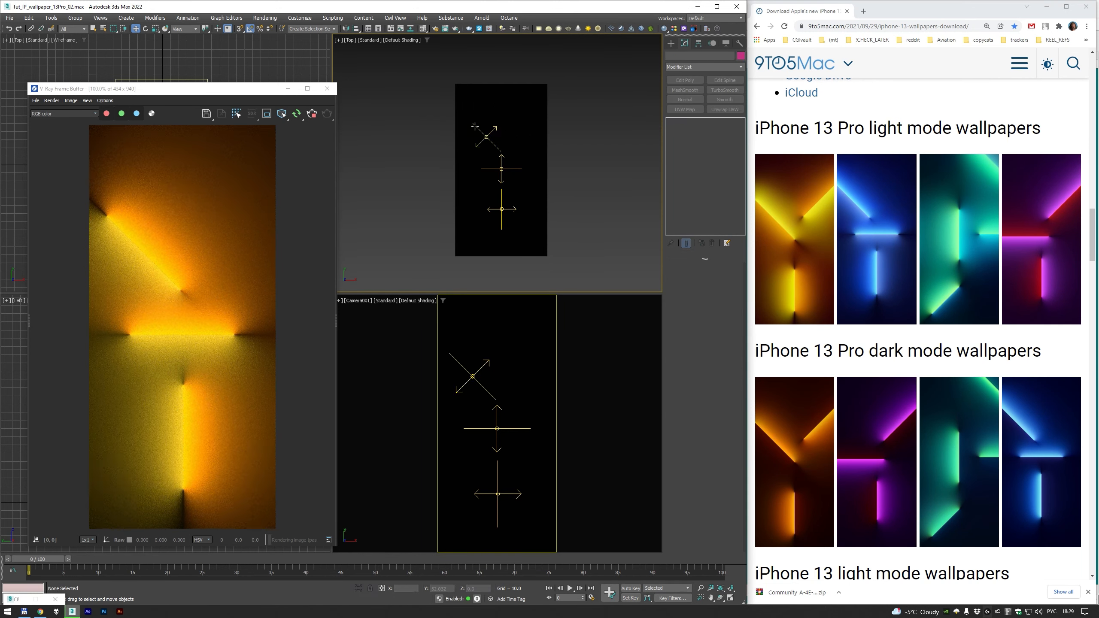
# - Rotate the diagonal light pair half a turn so the yellow light faces up and right and the orange one down and left
pyautogui.moveTo(494, 149); pyautogui.dragTo(496, 150)
pyautogui.press('e')
pyautogui.moveTo(500, 108); pyautogui.dragTo(566, 156)
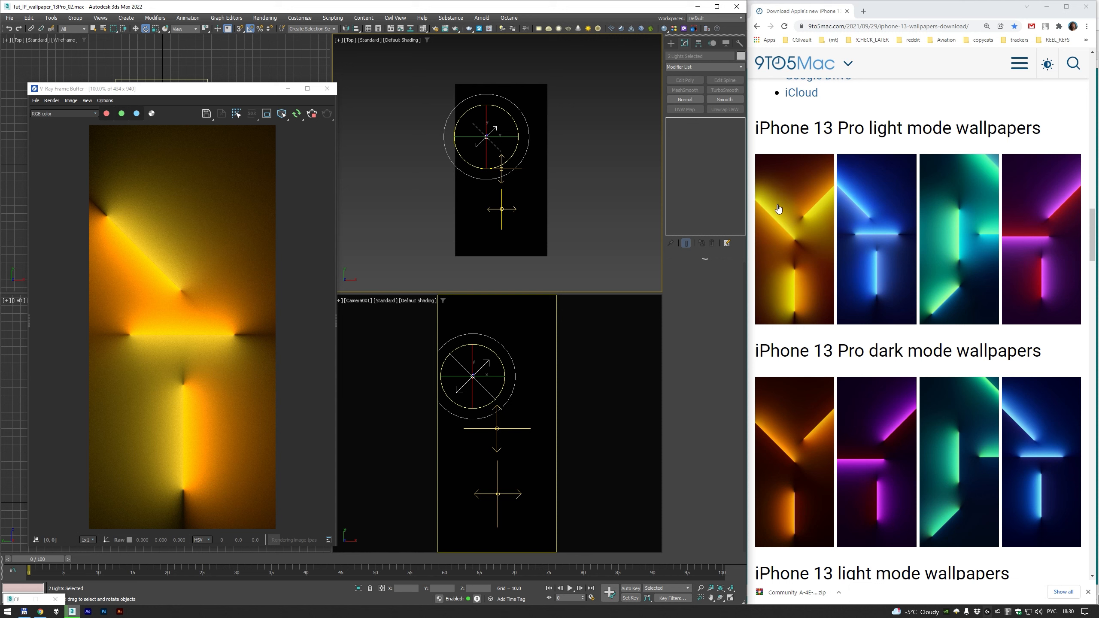
# - Shift the yellow diagonal light's colour slightly towards orange by lowering its green value
pyautogui.click(475, 147)
pyautogui.click(476, 146)
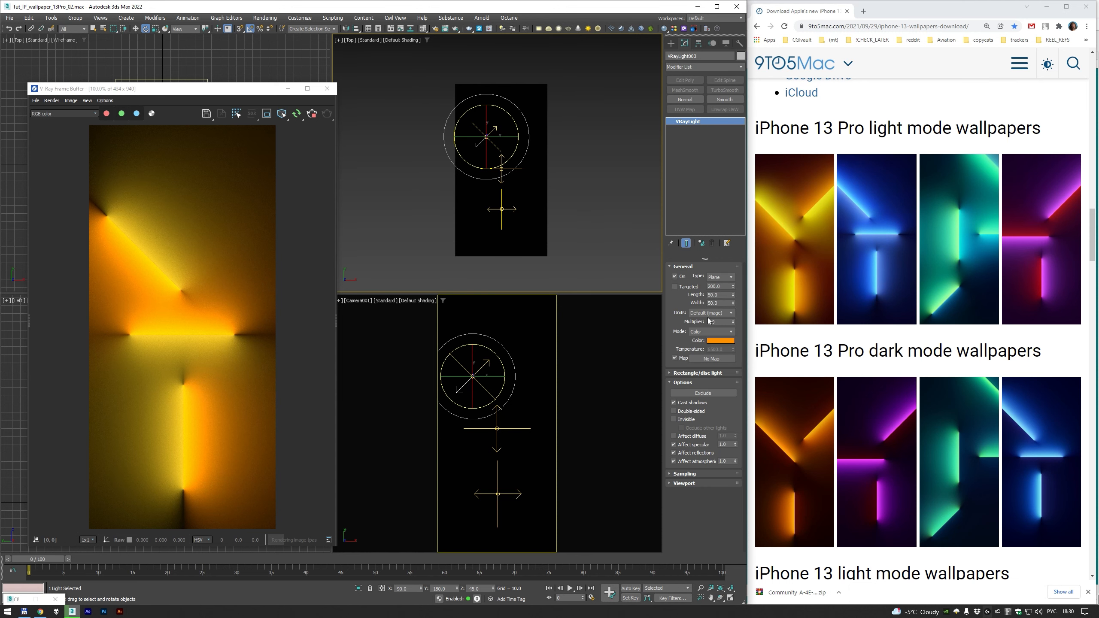
pyautogui.click(601, 135)
pyautogui.click(495, 127)
pyautogui.click(717, 341)
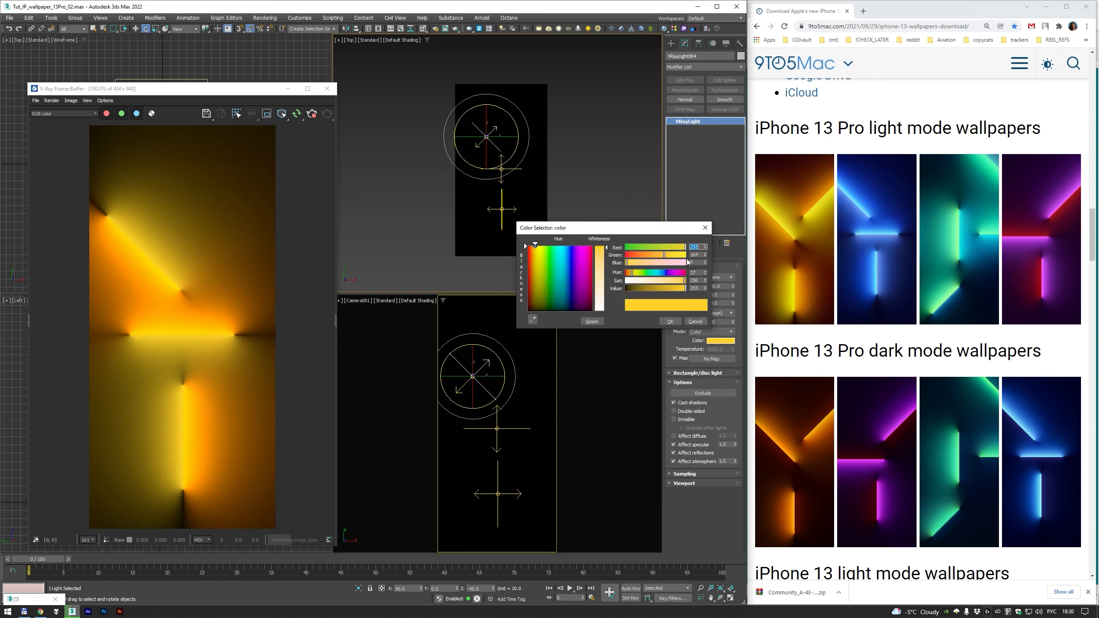
pyautogui.moveTo(661, 255); pyautogui.dragTo(657, 254)
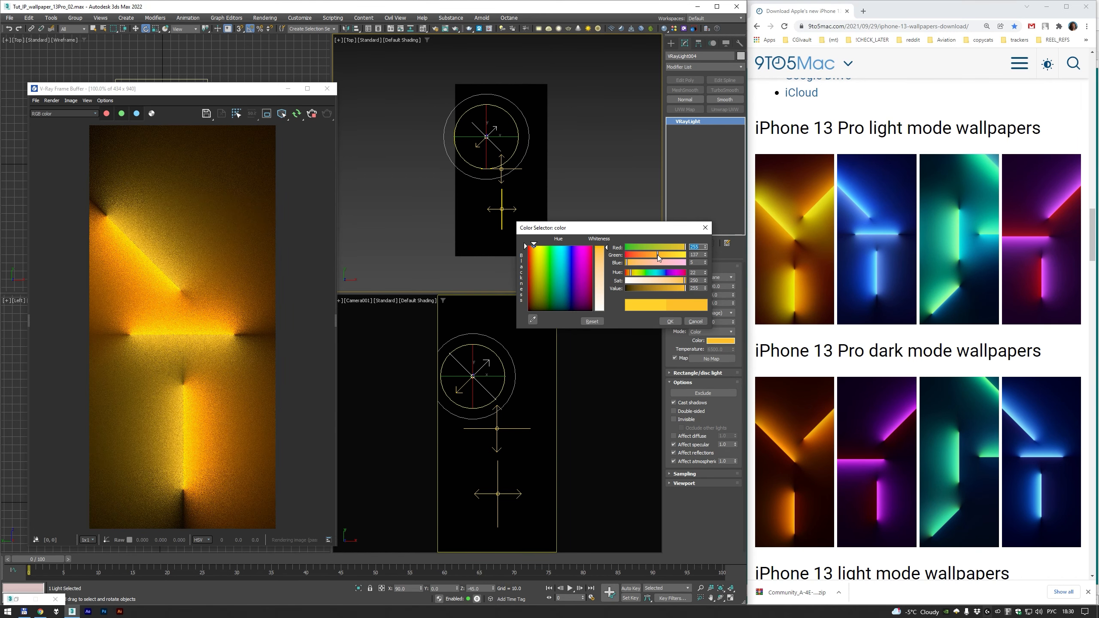
pyautogui.click(662, 320)
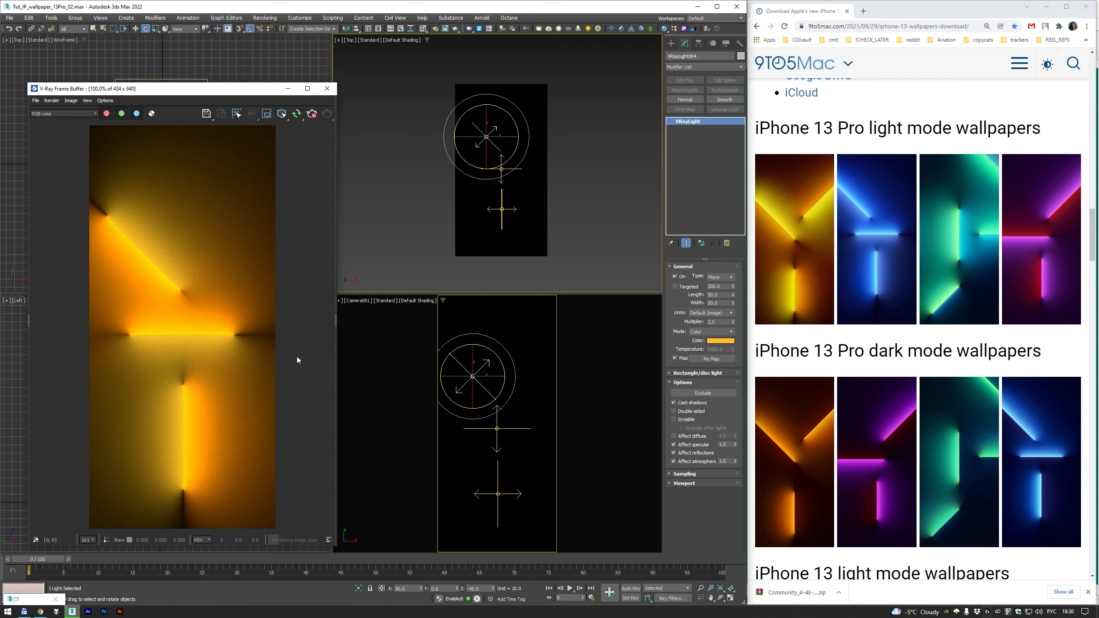
pyautogui.click(573, 143)
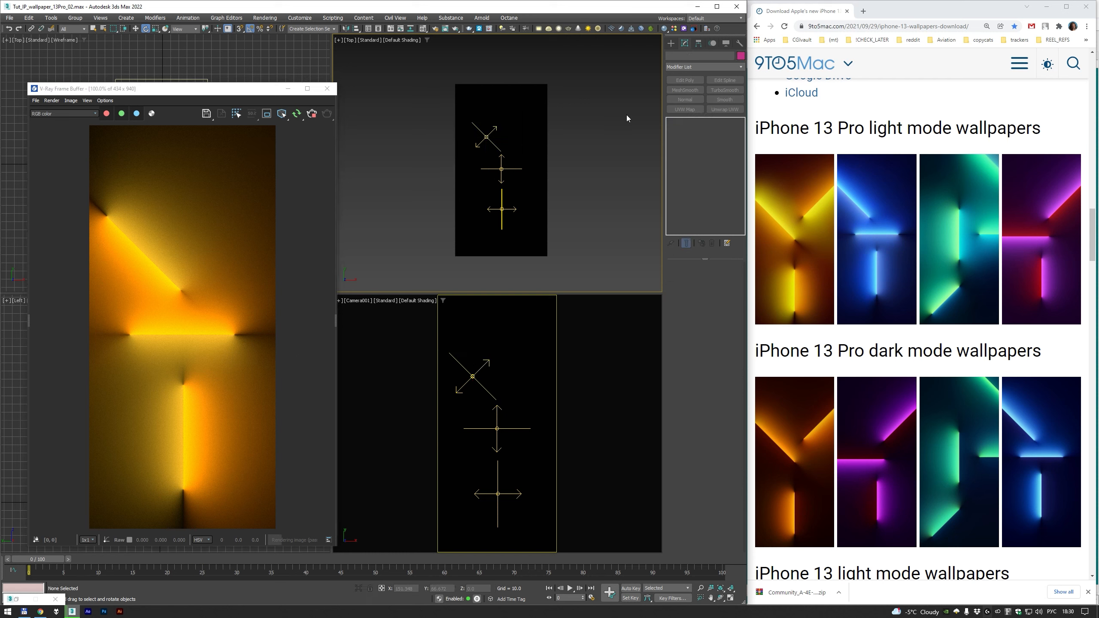
# - Rotate the diagonal light pair a quarter turn and move it horizontally to the right side of the black surface
pyautogui.moveTo(598, 125); pyautogui.dragTo(445, 138)
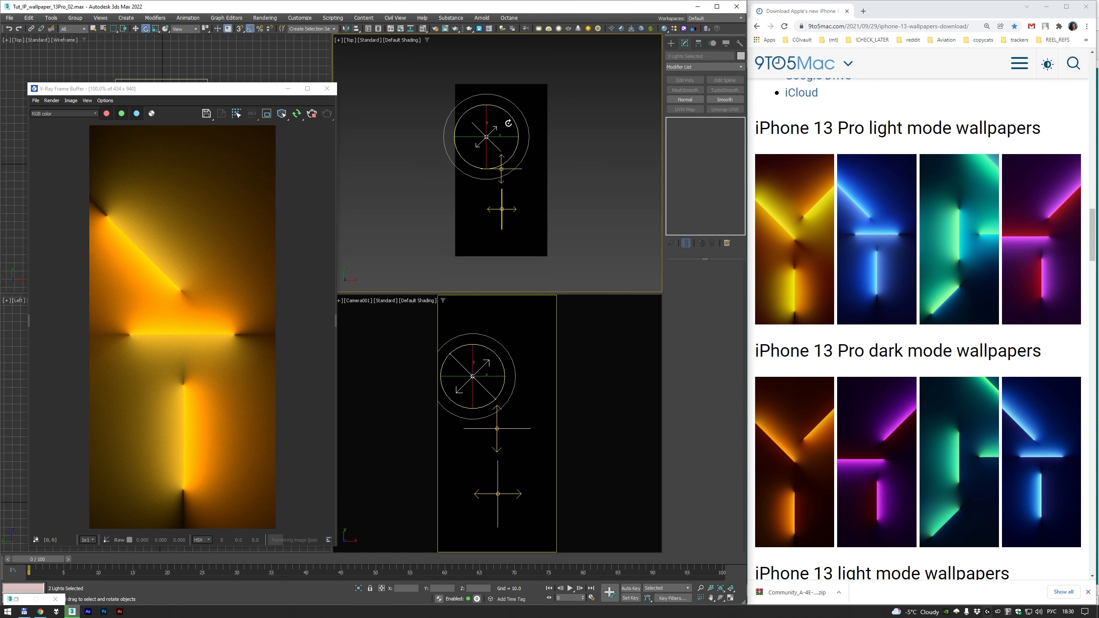
pyautogui.moveTo(506, 112); pyautogui.dragTo(547, 138)
pyautogui.press('w')
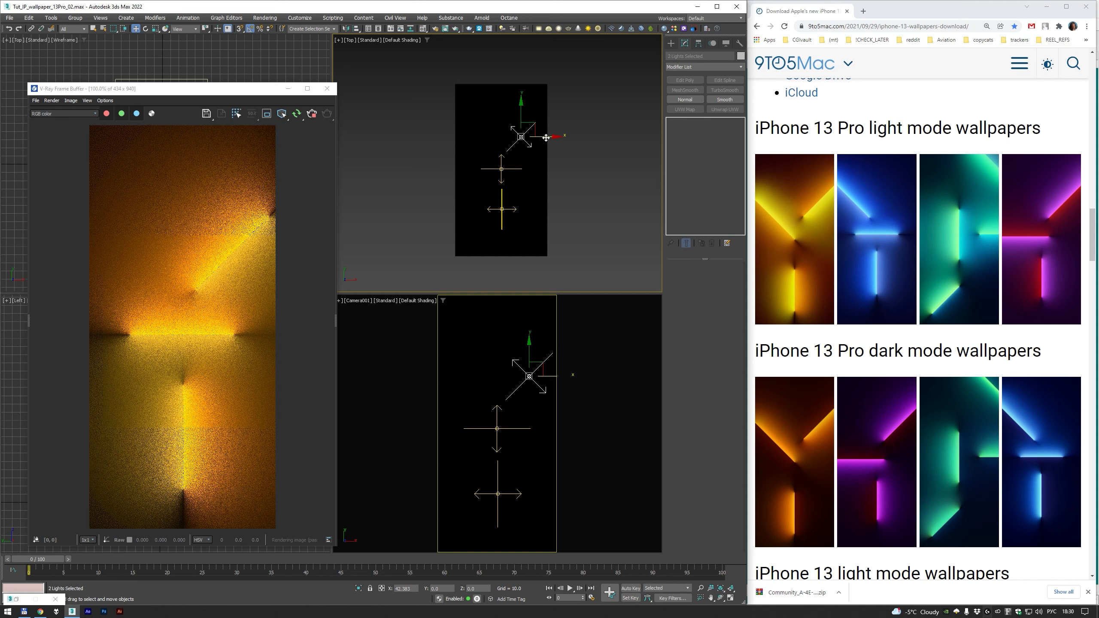
# - Rotate only the horizontal light pair into a diagonal sloping down to the right, and move it up and left to complete a Y shape
pyautogui.moveTo(578, 200); pyautogui.dragTo(435, 246)
pyautogui.keyDown('alt'); pyautogui.click(473, 234); pyautogui.keyUp('alt')
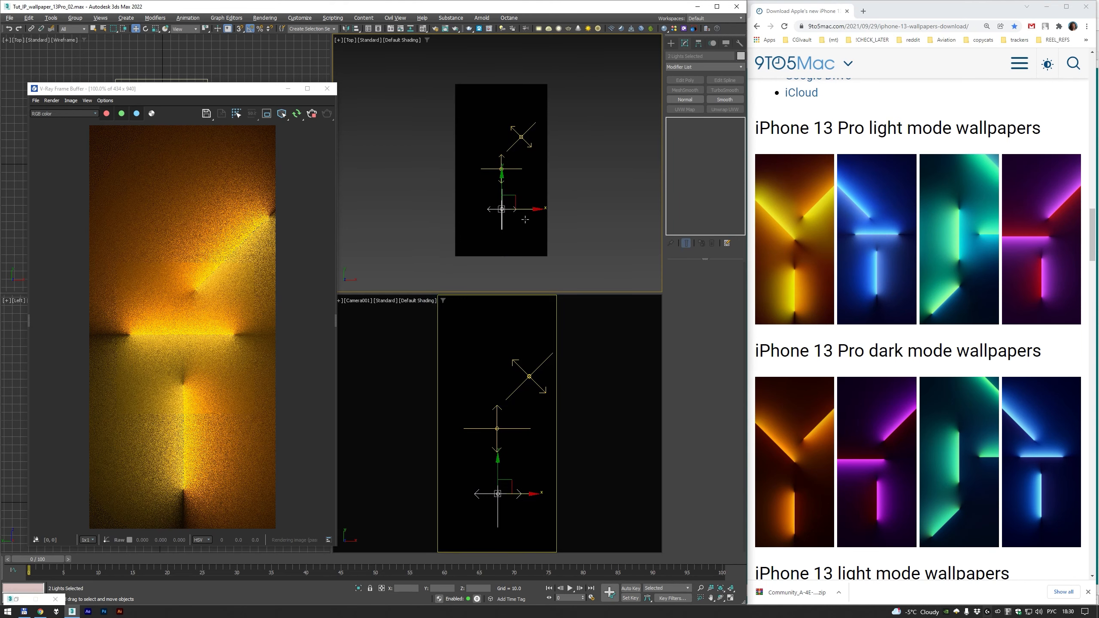
pyautogui.moveTo(517, 198); pyautogui.dragTo(474, 176)
pyautogui.press('e')
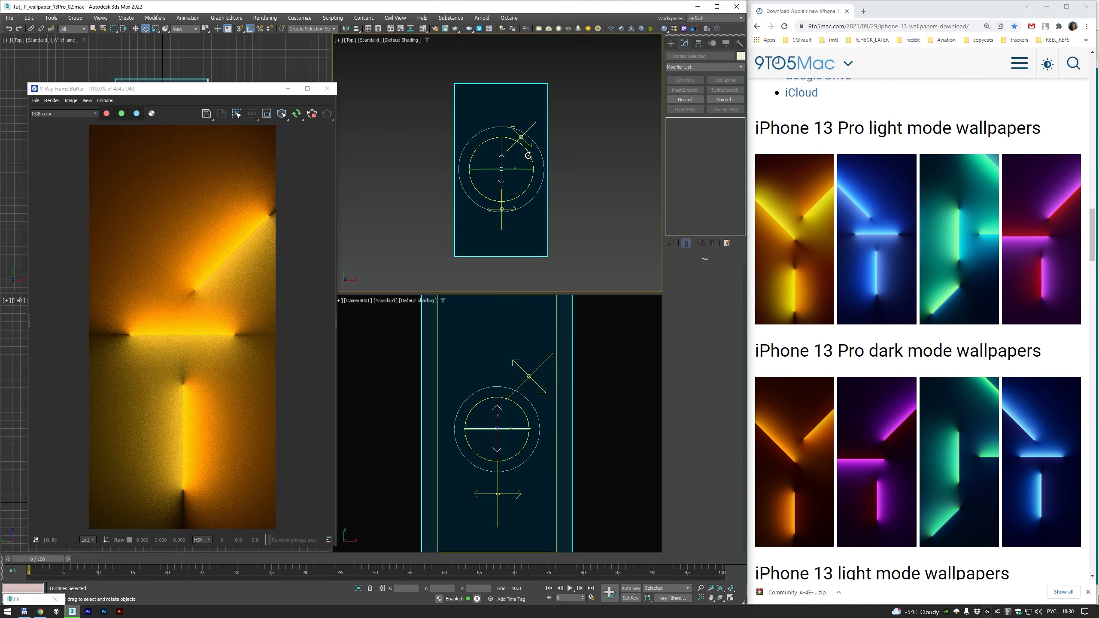
pyautogui.moveTo(530, 155); pyautogui.dragTo(502, 100)
pyautogui.hotkey('ctrl', 'z')
pyautogui.moveTo(573, 89); pyautogui.dragTo(507, 97)
pyautogui.moveTo(528, 153); pyautogui.dragTo(485, 110)
pyautogui.press('w')
pyautogui.moveTo(514, 157); pyautogui.dragTo(499, 138)
# - Deselect the lights and stop the interactive render
pyautogui.click(583, 215)
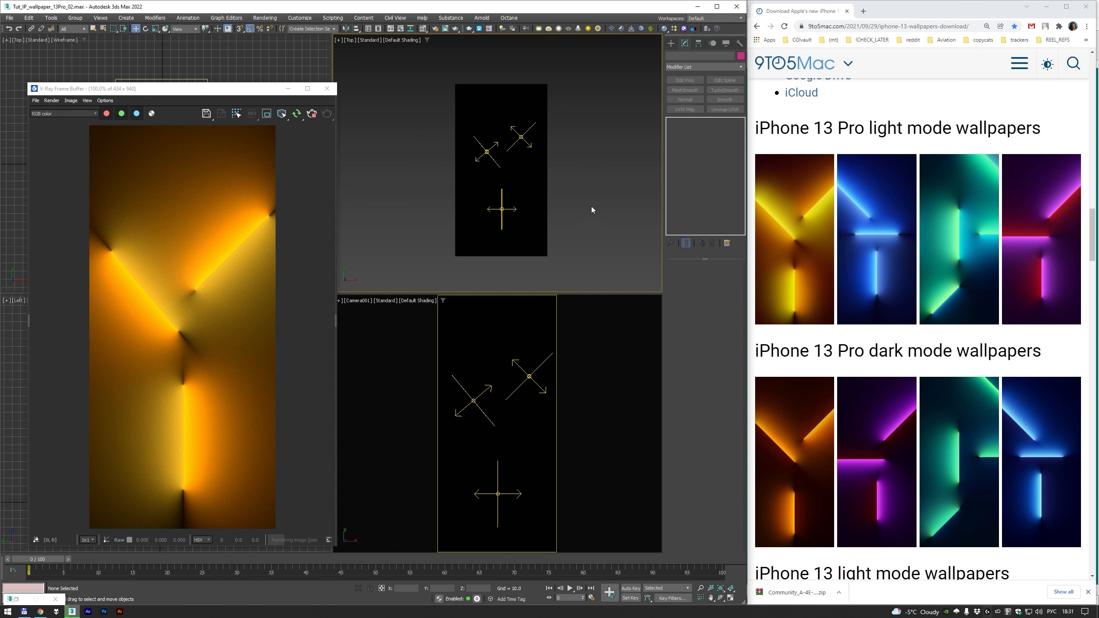
pyautogui.click(312, 115)
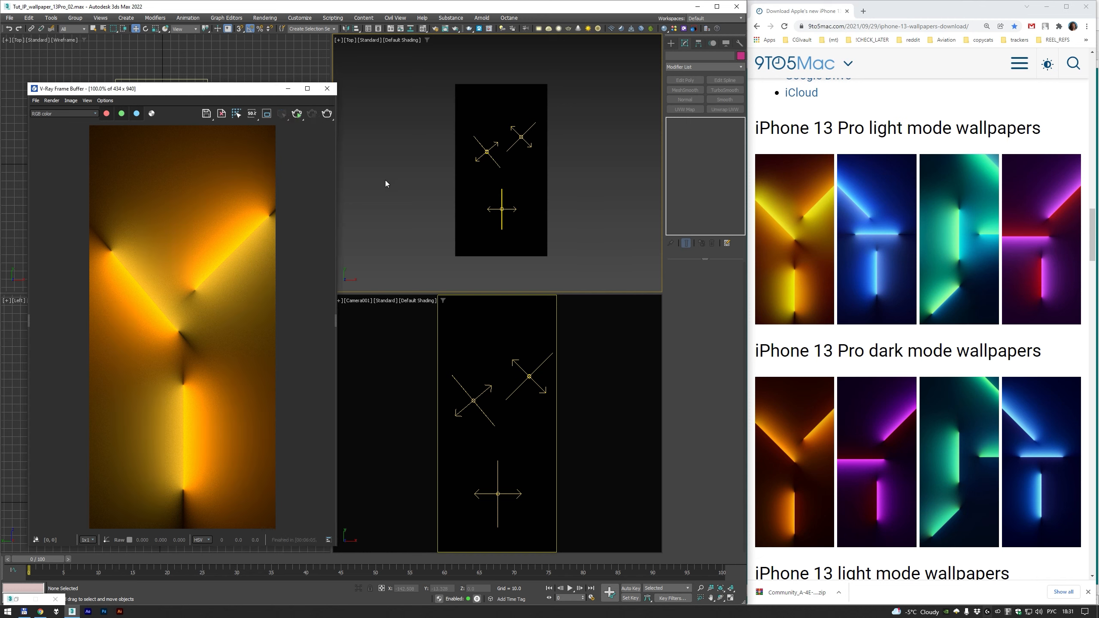